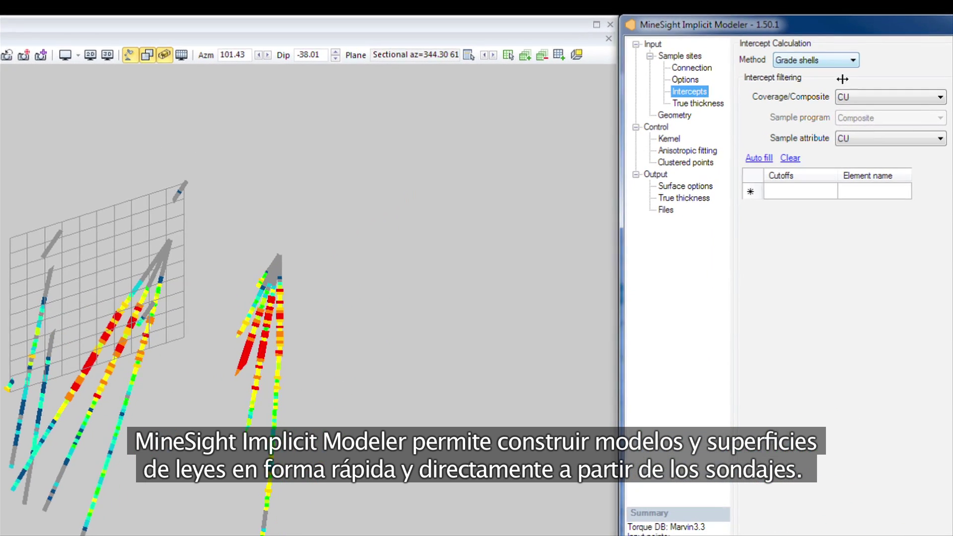
Auto-fill cutoffs from 0.5 to 1.4, use the Last intercept method, and filter ZONE = 49.
left_click(760, 159)
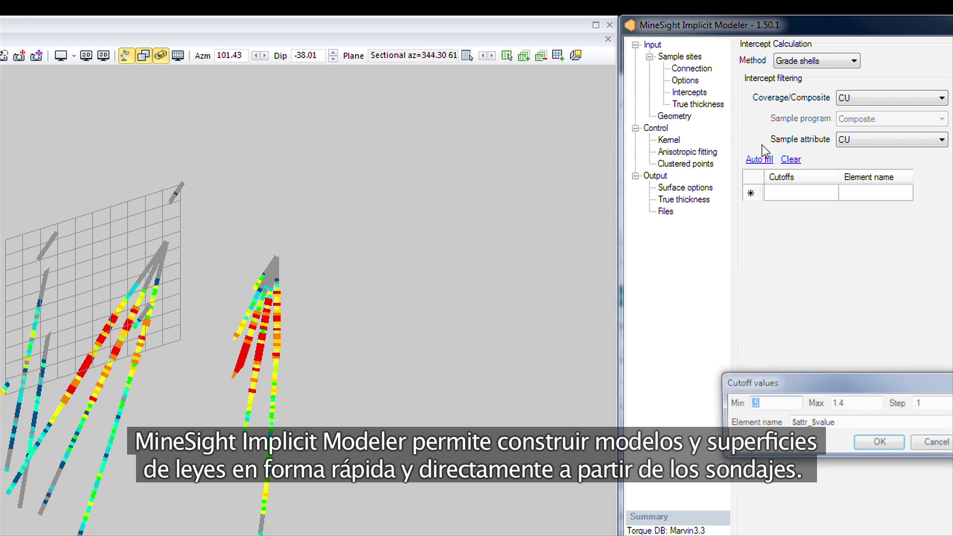
left_click(881, 443)
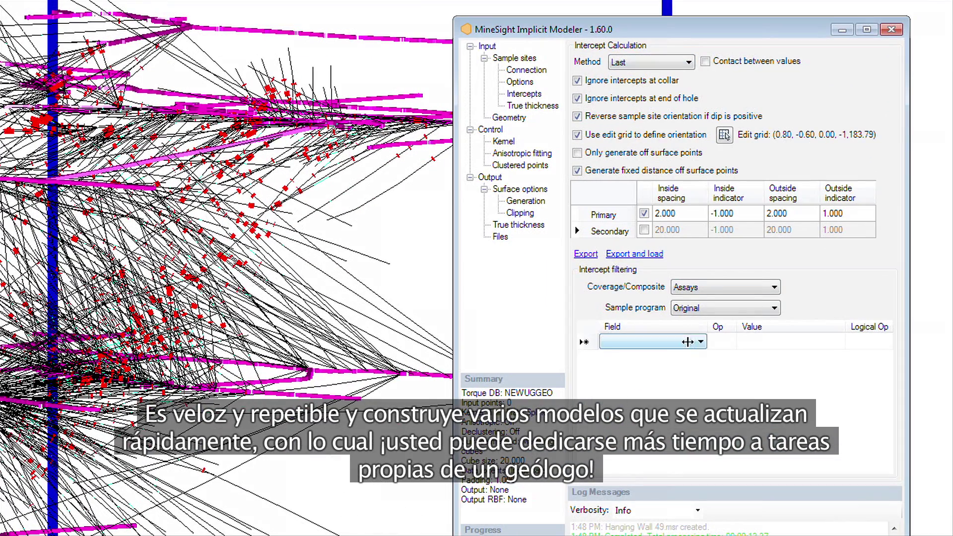
left_click(688, 342)
left_click(616, 396)
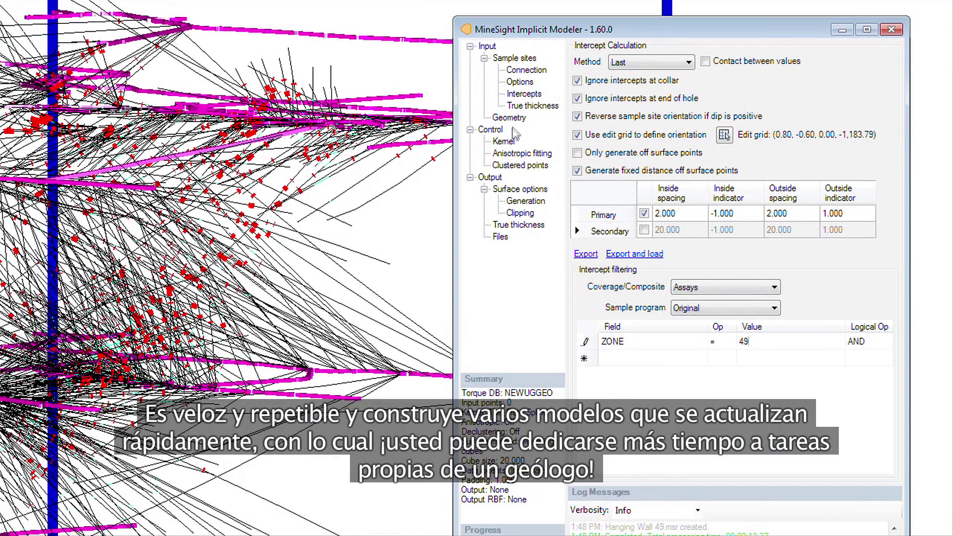
type("49")
left_click(524, 93)
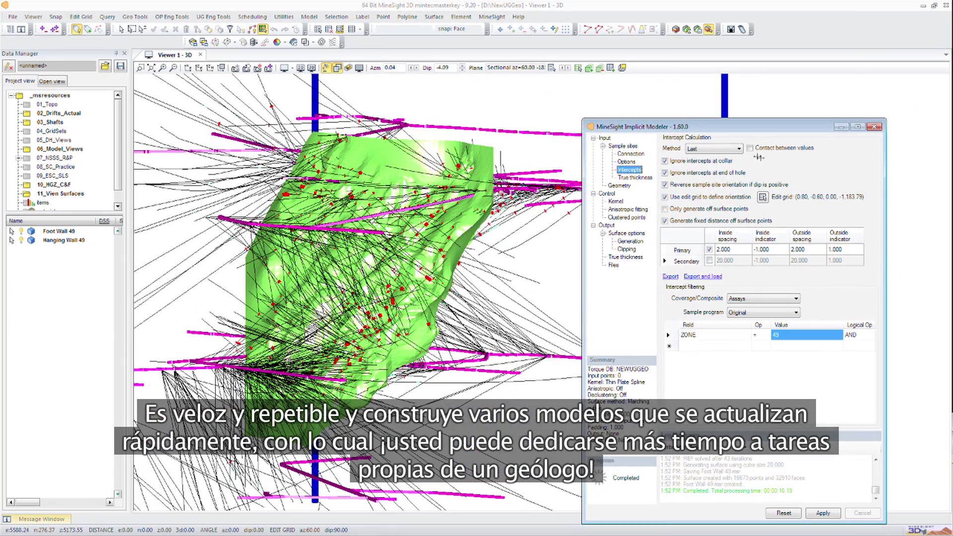
Switch the intercept method to First for the hanging wall and check the output file settings.
left_click(715, 148)
left_click(703, 184)
left_click(614, 266)
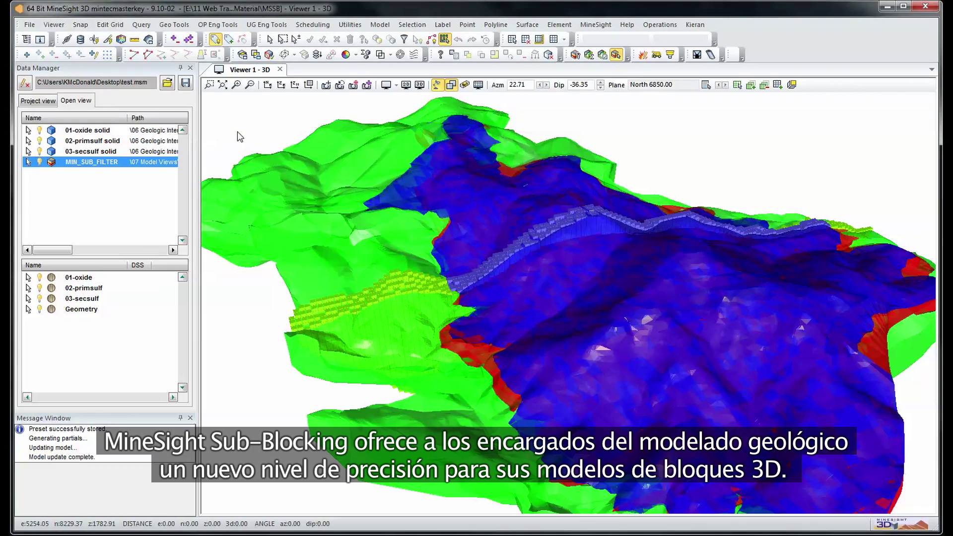
Edit geo15.dat in the block model manager and enable creating a sub-block file.
left_click(464, 85)
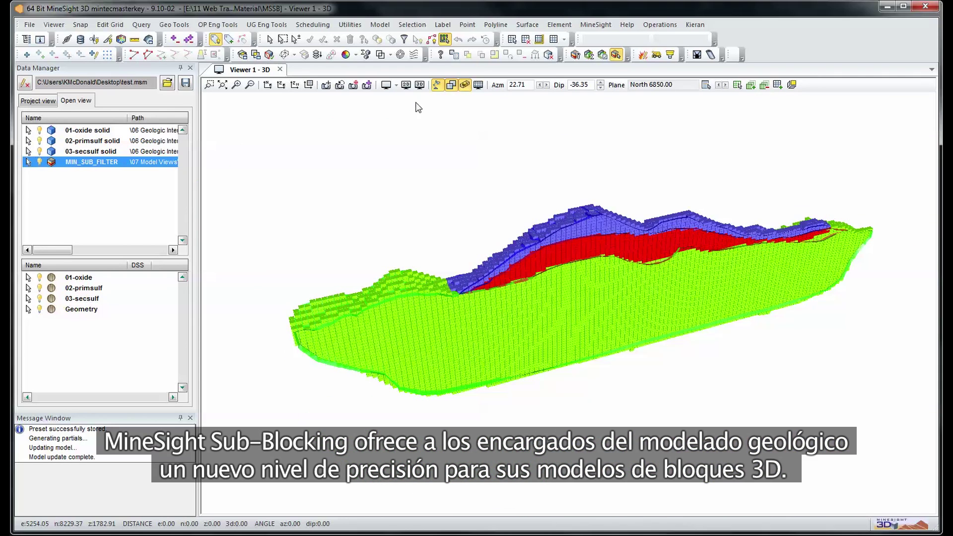
left_click(577, 55)
left_click(342, 234)
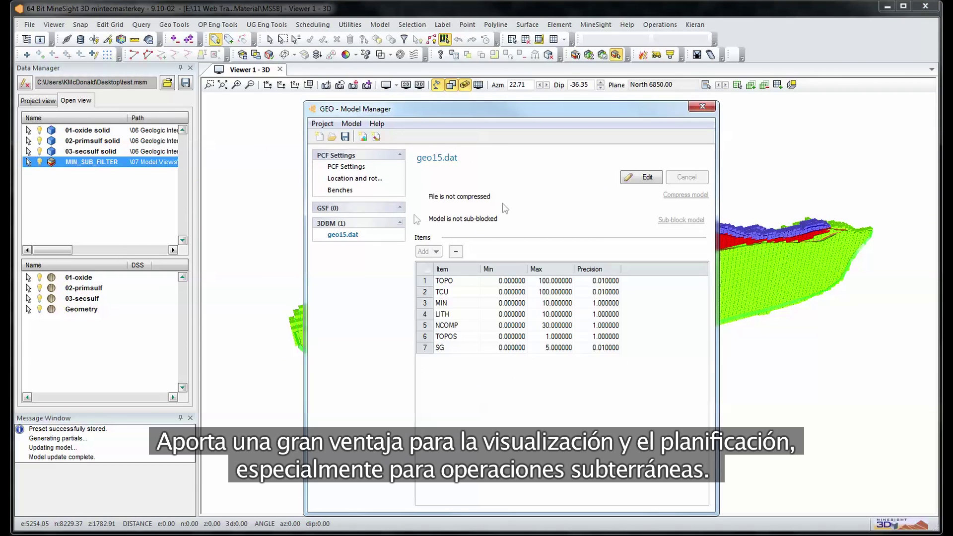
left_click(640, 177)
left_click(680, 220)
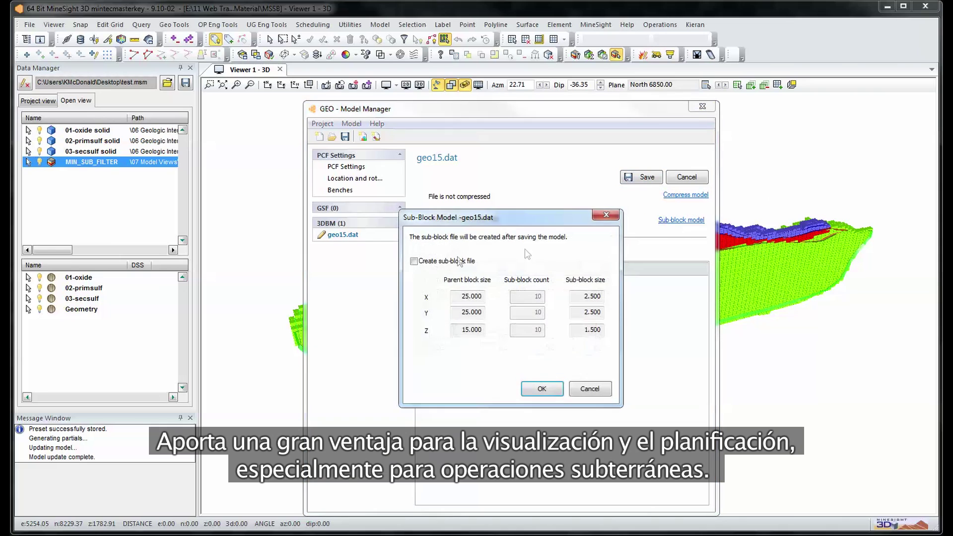
left_click(452, 261)
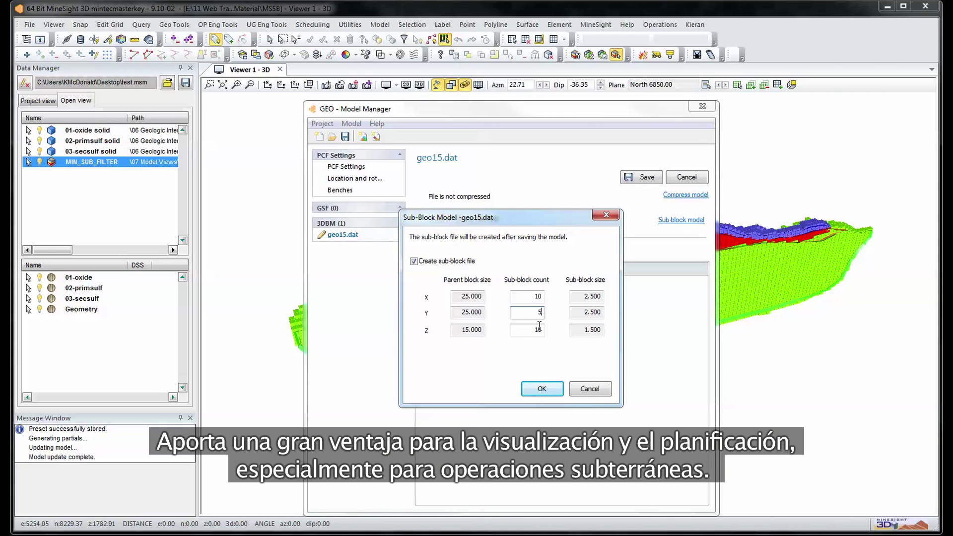
left_click(543, 389)
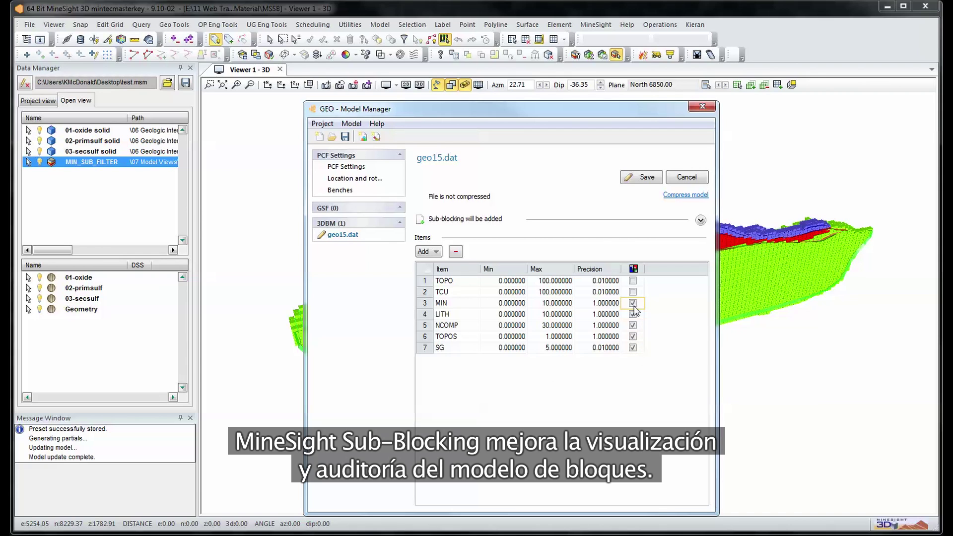
Save the sub-blocked geo15.dat model and close the block model manager.
left_click(640, 178)
left_click(558, 321)
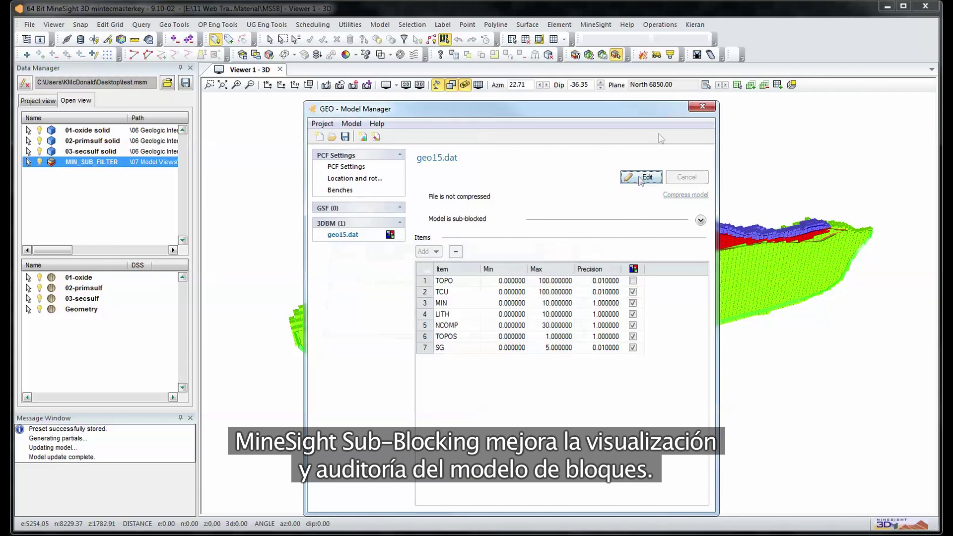
left_click(701, 107)
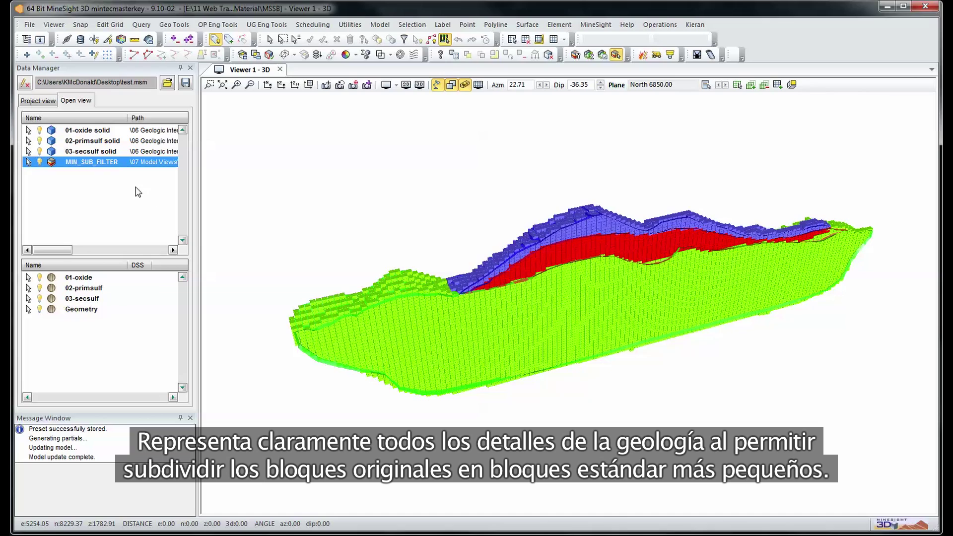
Code the MIN item from the geologic solids in MIN_SUB_FILTER's Code Model page, accepting the overwrite.
double_click(109, 164)
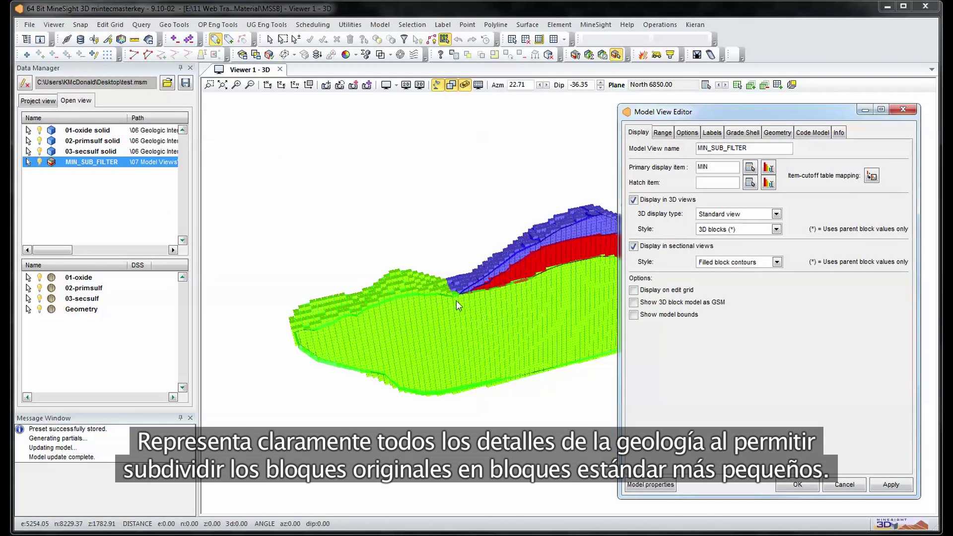
scroll(454, 289, "up", 5)
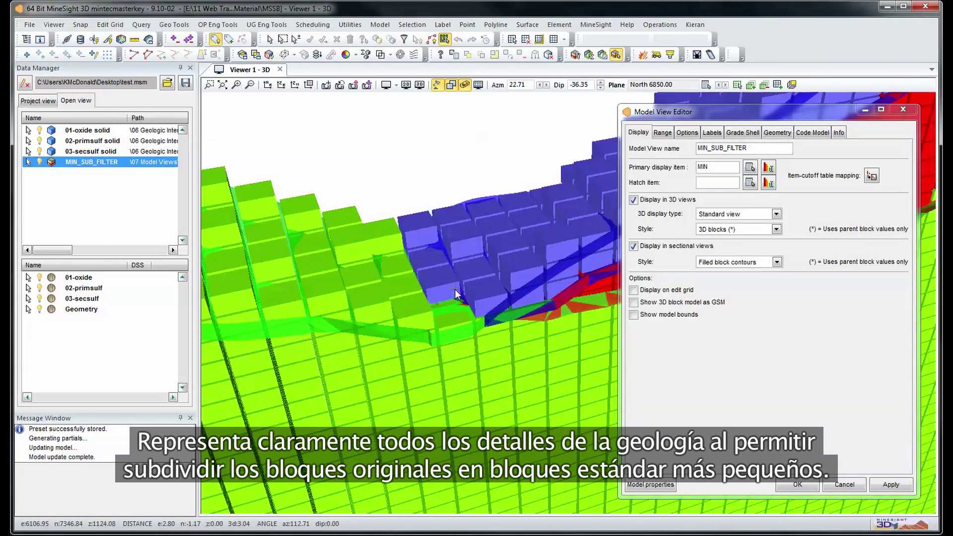
scroll(492, 291, "down", 2)
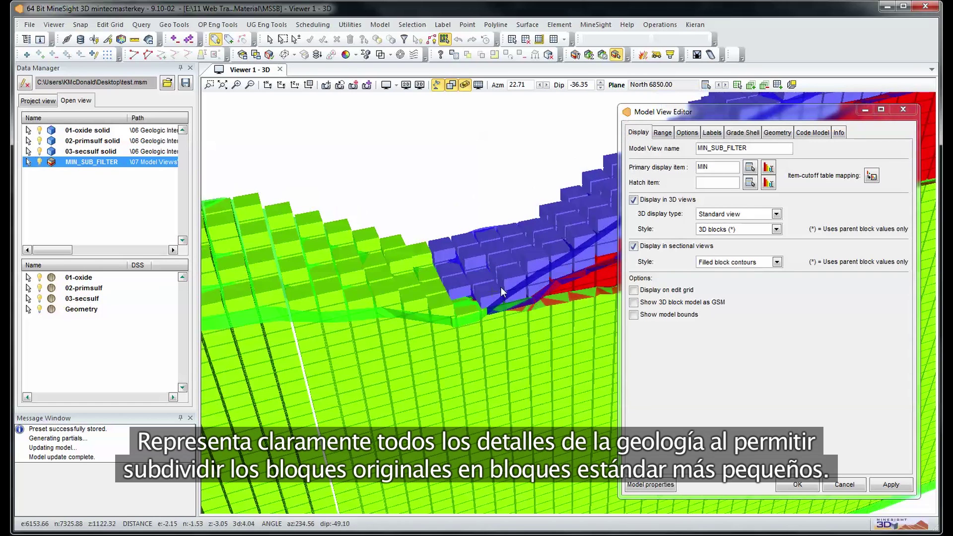
left_click(777, 133)
left_click(906, 148)
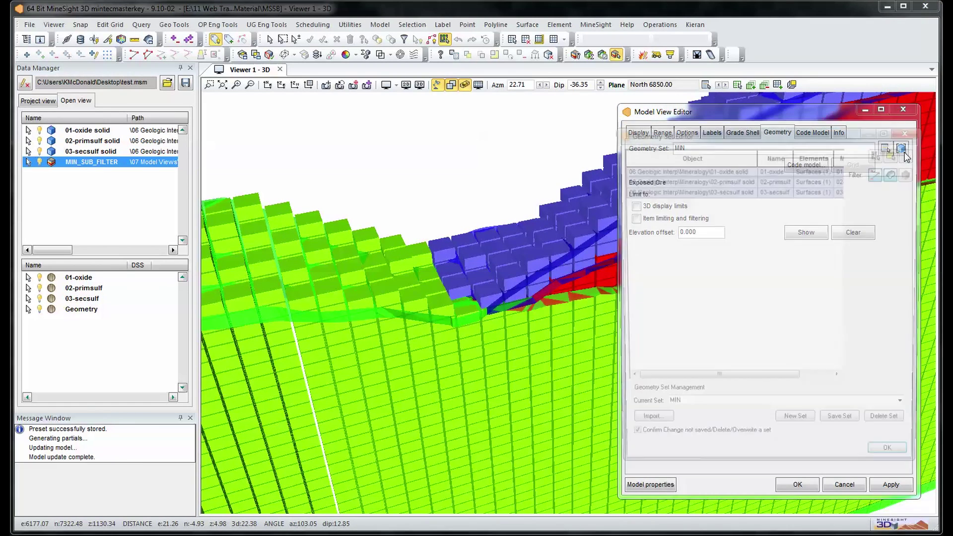
left_click(912, 130)
left_click(812, 132)
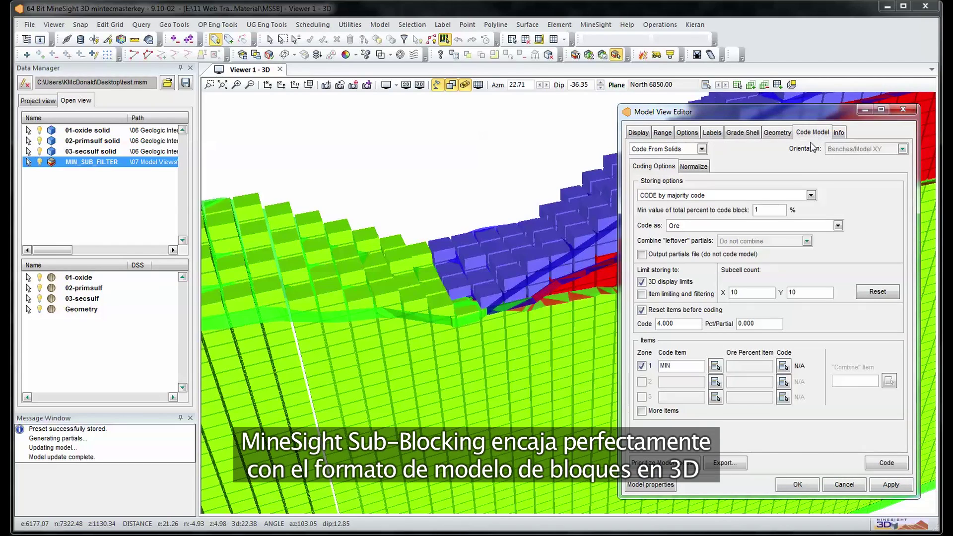
left_click(876, 464)
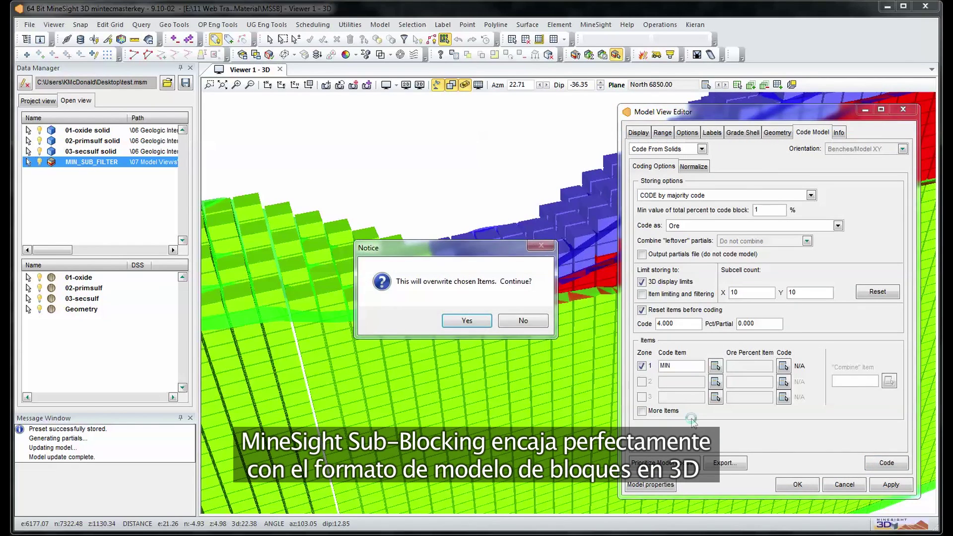
key("Return")
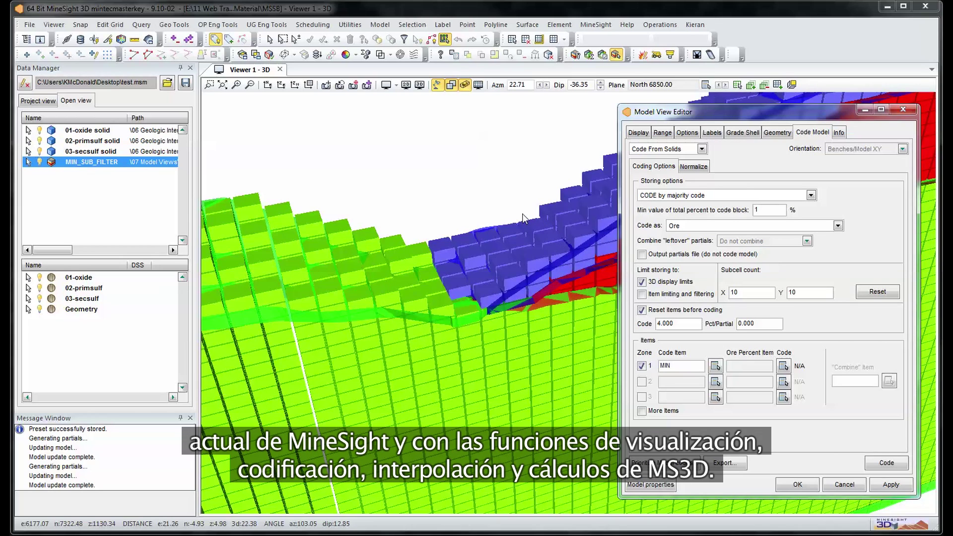
Display the model as a block grade shell and apply it.
left_click(641, 132)
left_click(733, 230)
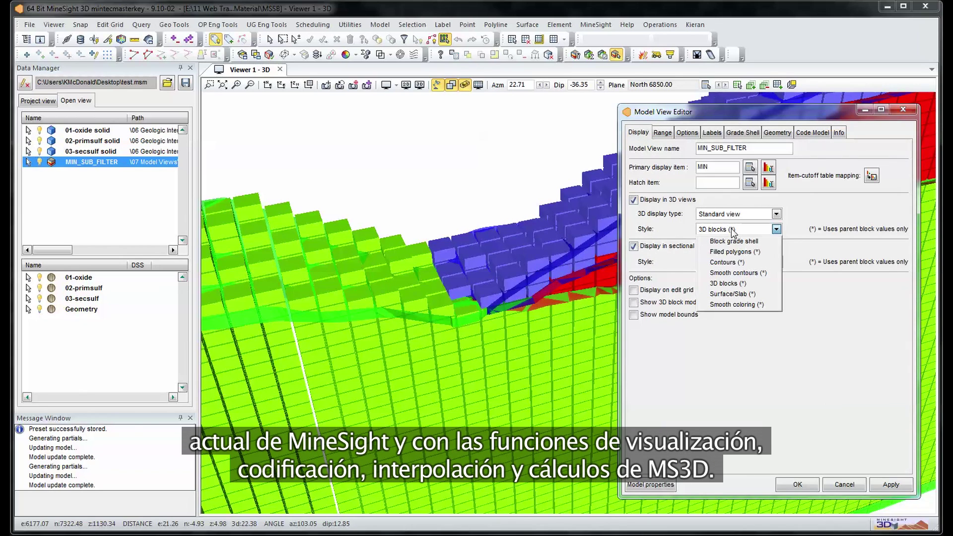
left_click(735, 241)
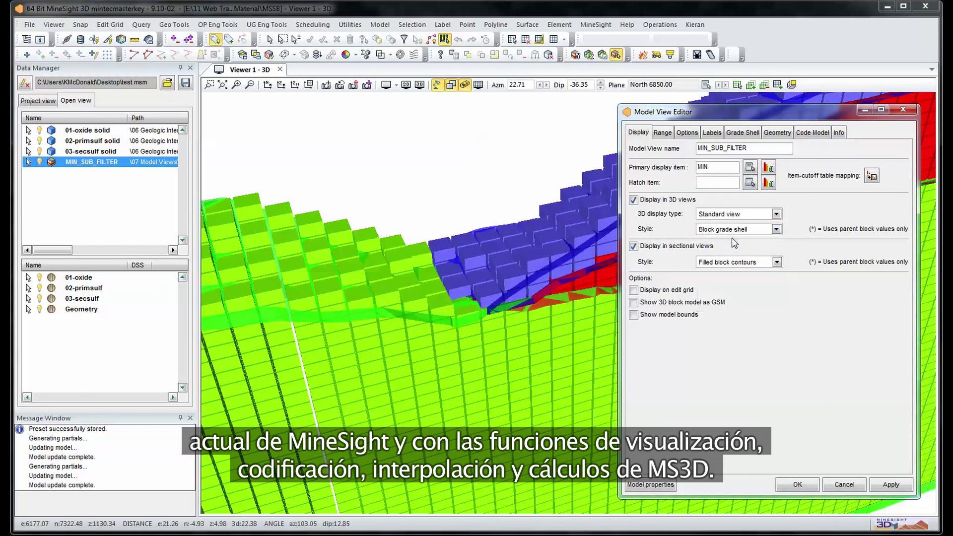
left_click(887, 486)
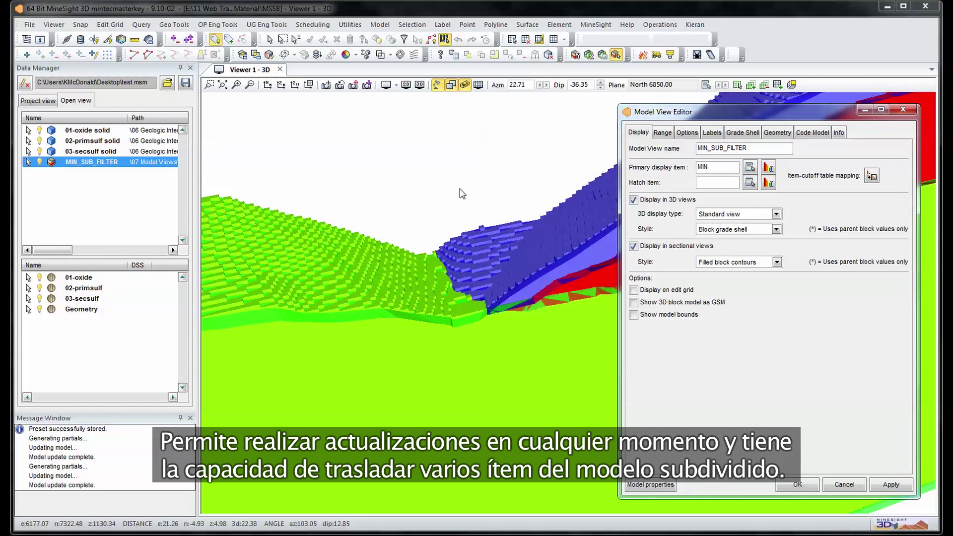
Switch the model display back to 3D blocks and apply it.
left_click(458, 291)
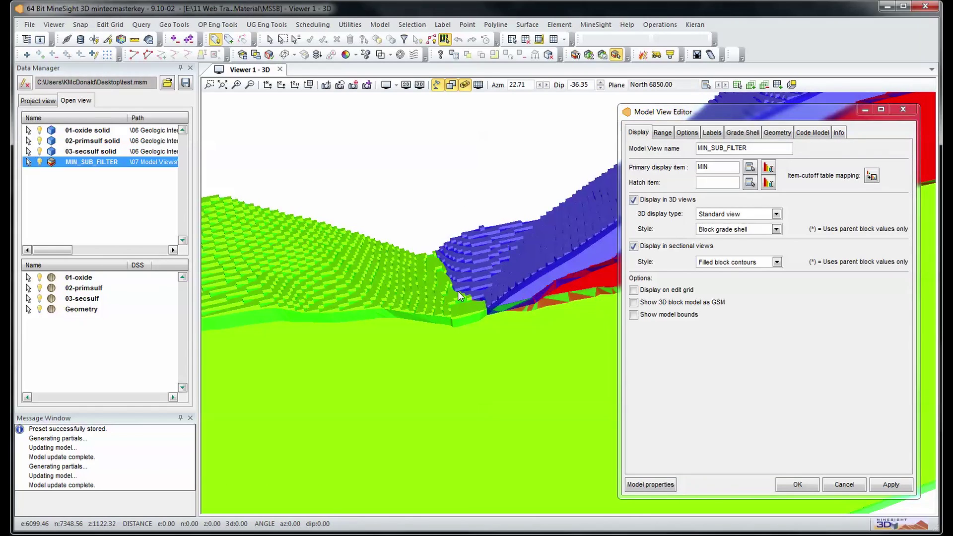
scroll(458, 291, "down", 3)
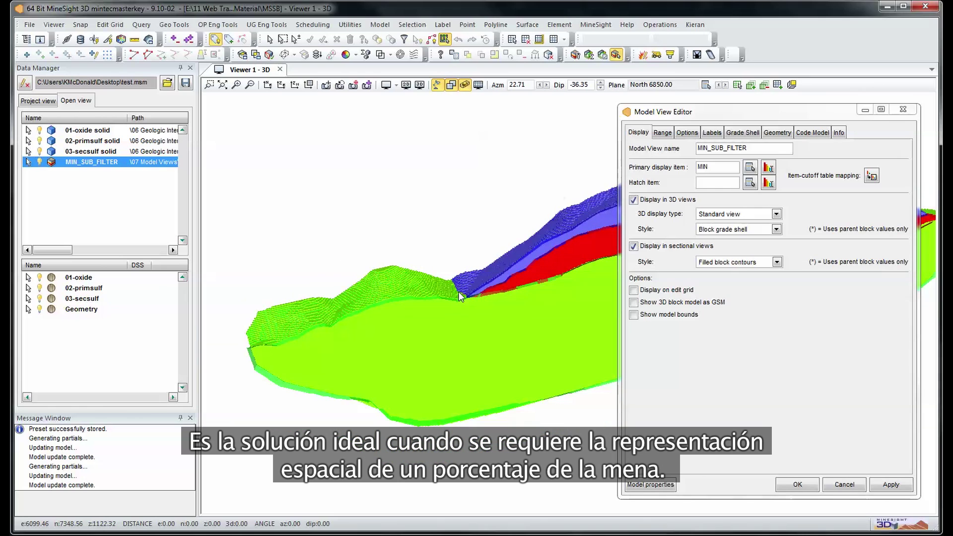
left_click(723, 231)
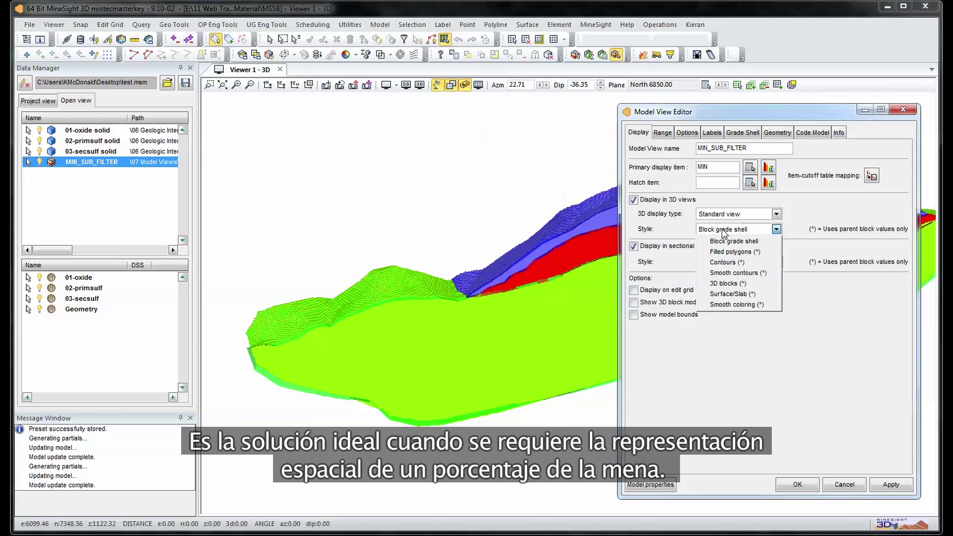
left_click(728, 283)
left_click(903, 488)
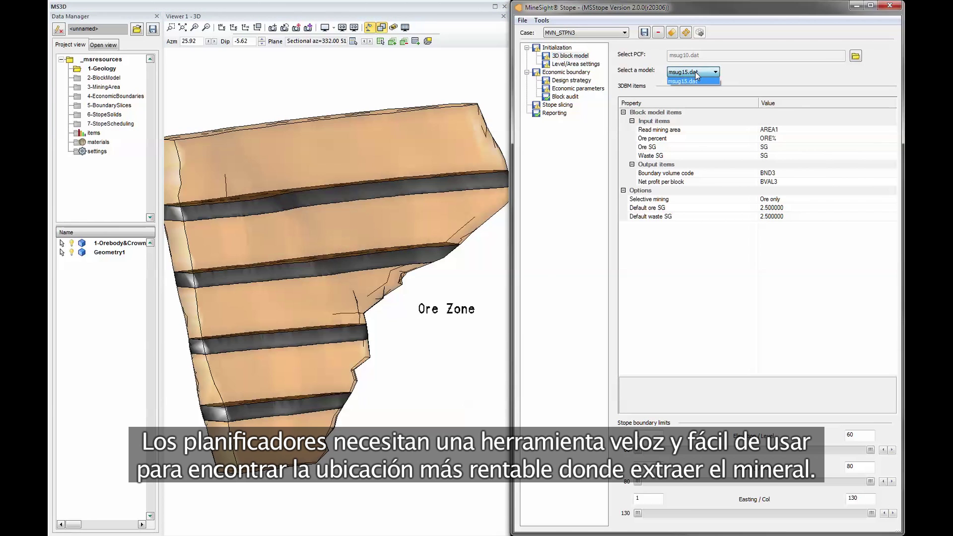
Keep selective mining at Ore only and show the mining area model in the viewer.
left_click(111, 78)
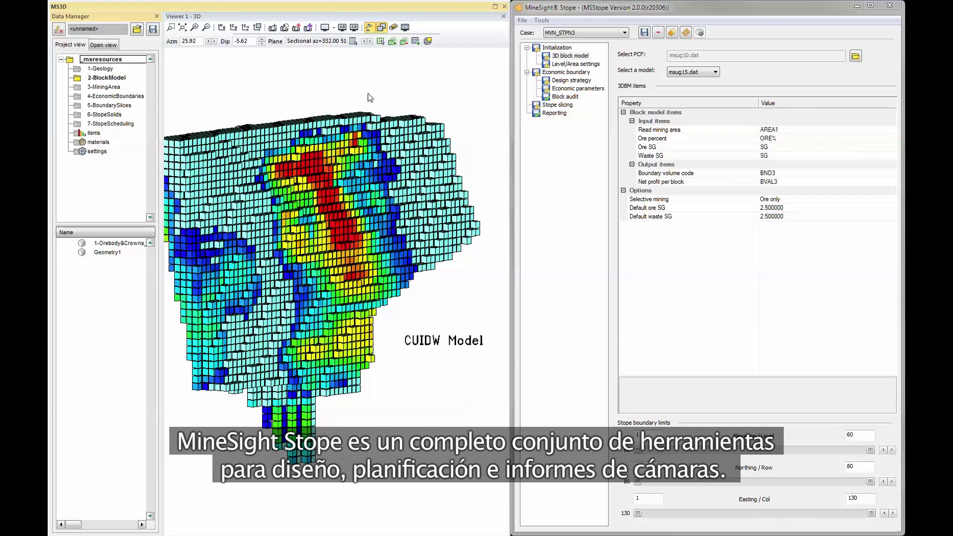
left_click(893, 131)
left_click(893, 199)
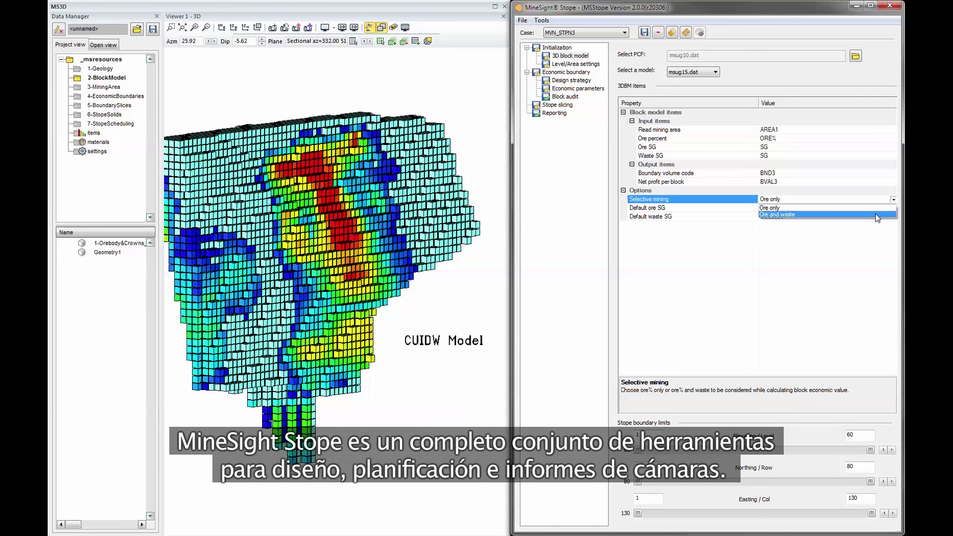
left_click(814, 206)
left_click(581, 63)
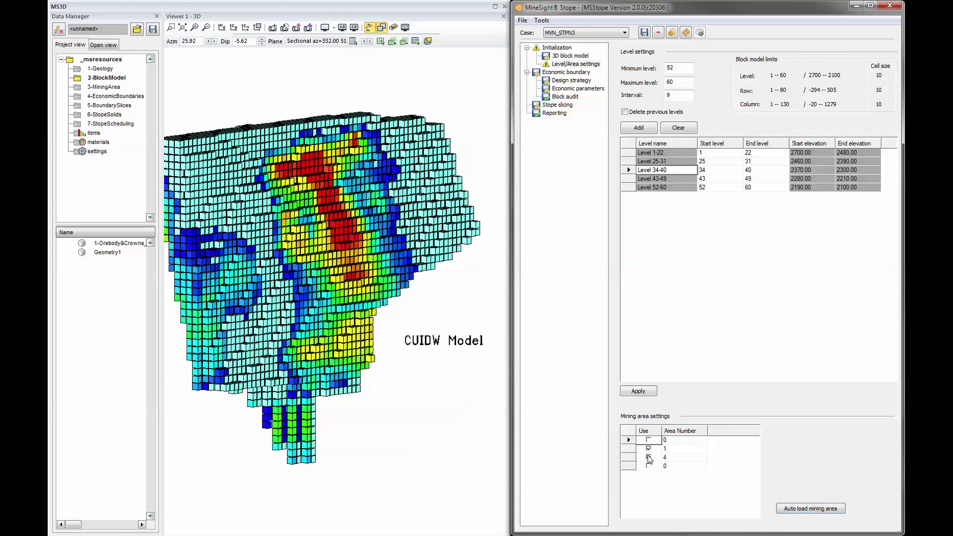
left_click(109, 87)
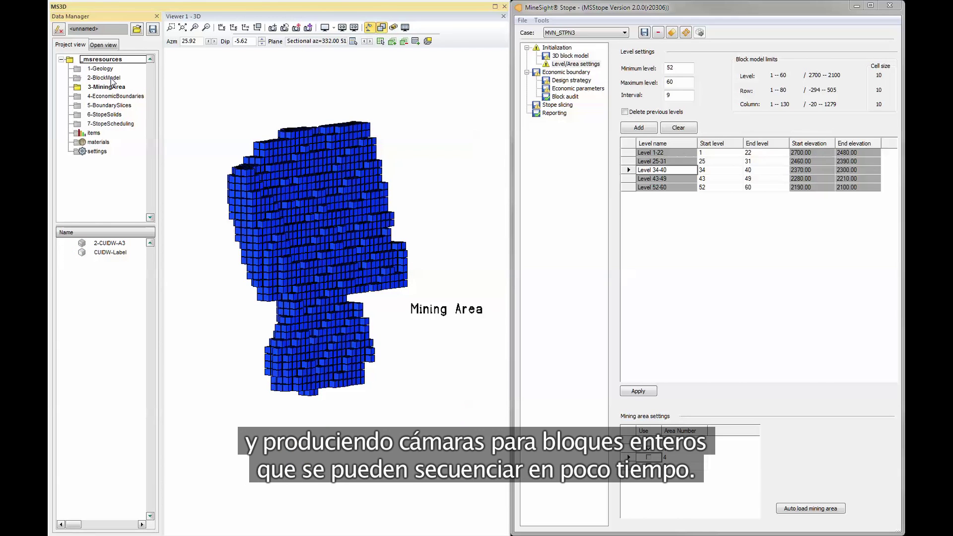
Keep the maximum value neighbourhood boundary method and enter default minimum stope sizes 3 and 23.
left_click(570, 81)
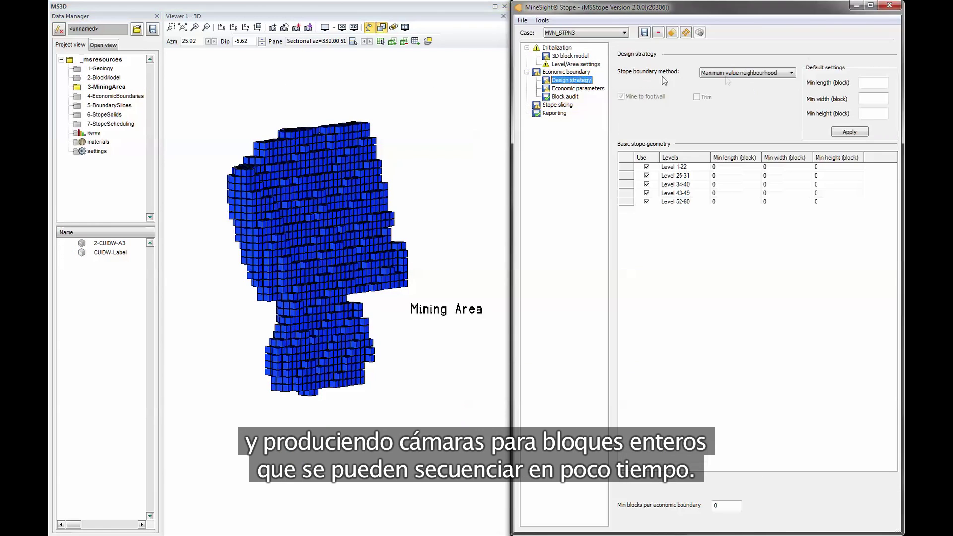
left_click(774, 75)
left_click(755, 89)
left_click(751, 75)
left_click(750, 82)
left_click(873, 83)
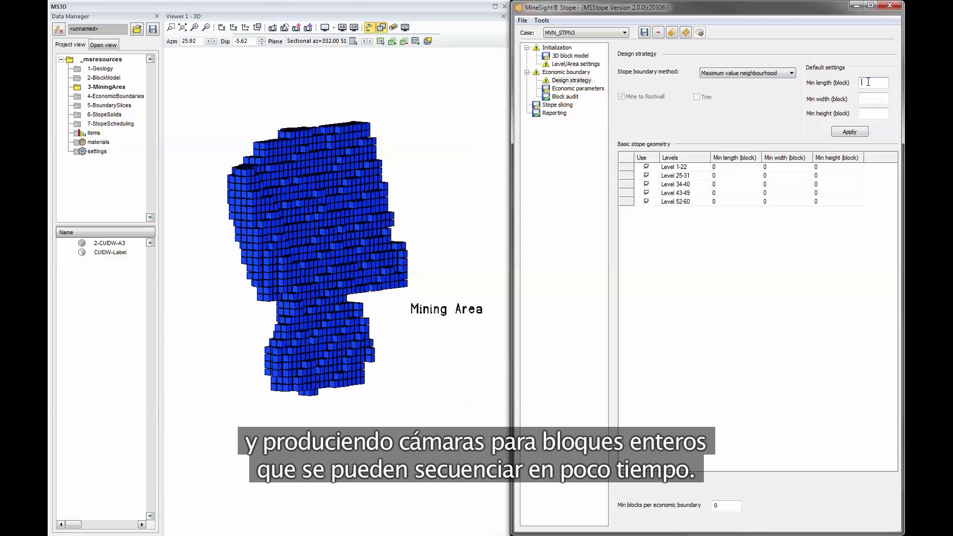
type("3")
key("Tab")
type("2")
key("Tab")
type("3")
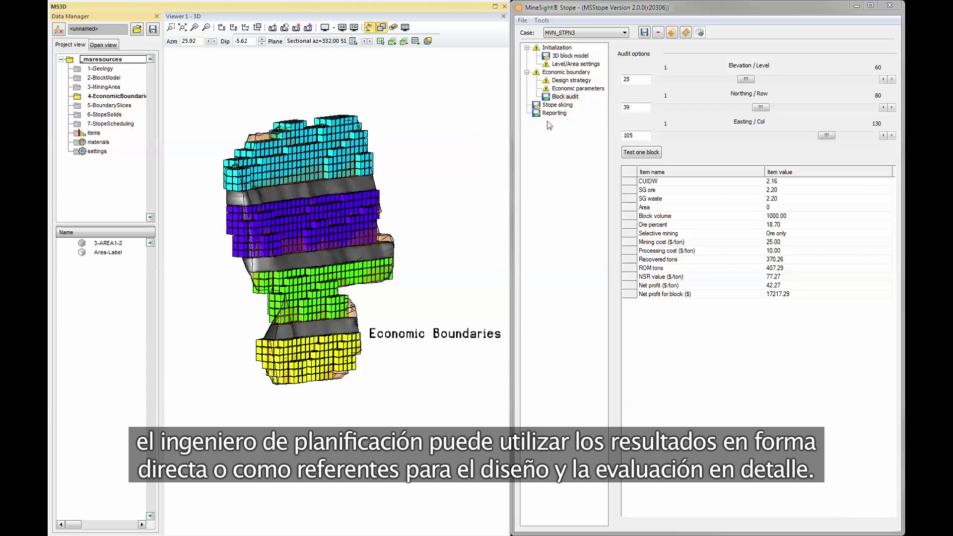
Load the MVN_STPN3 report template on the Reporting page.
left_click(555, 113)
left_click(777, 57)
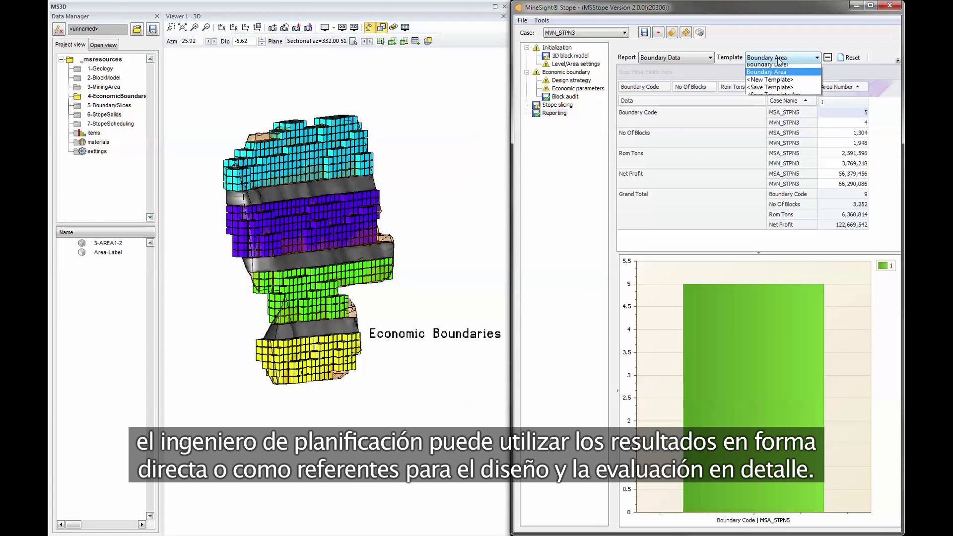
left_click(756, 76)
mouse_move(771, 321)
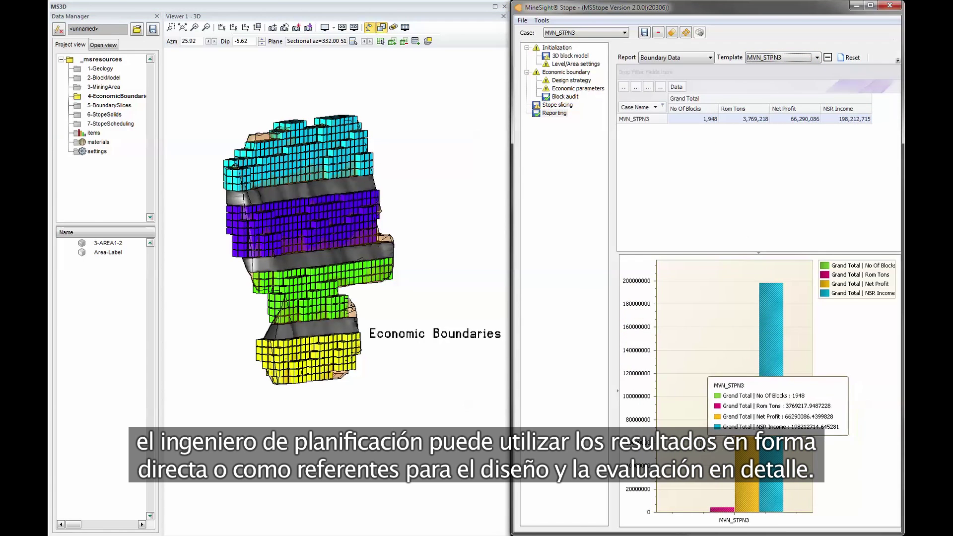
Apply length 100 and width 3 to all slicing levels, view the stope solids, then choose case MVN_STPN3_SCD.
left_click(571, 106)
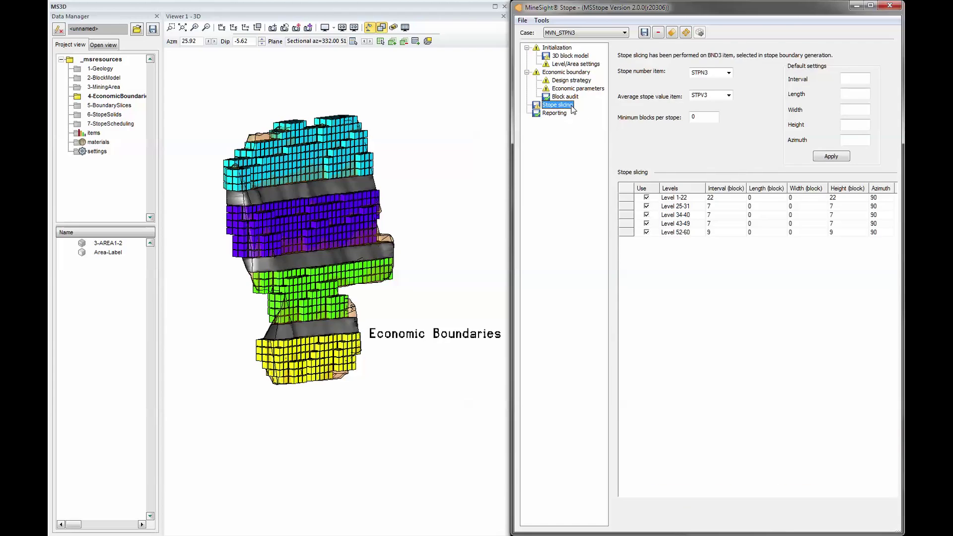
left_click(729, 73)
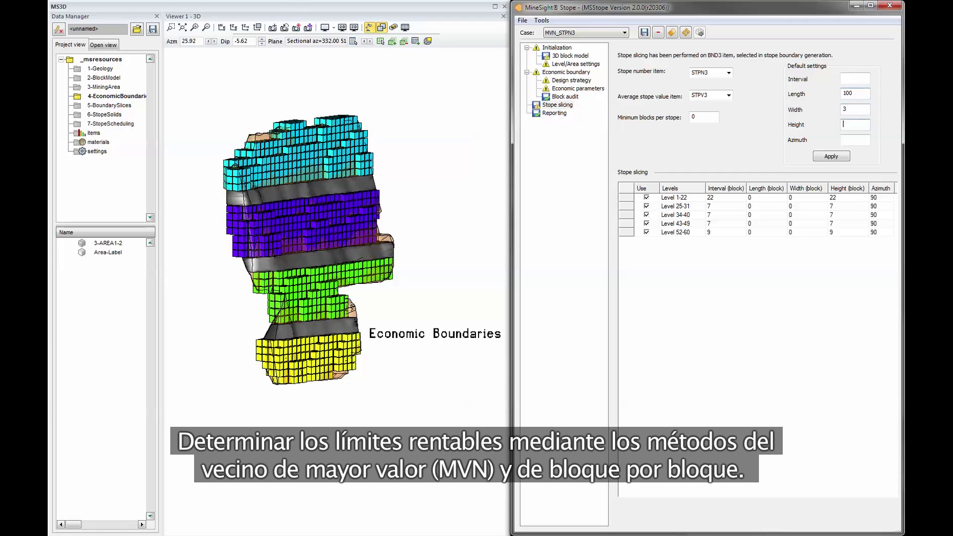
left_click(830, 157)
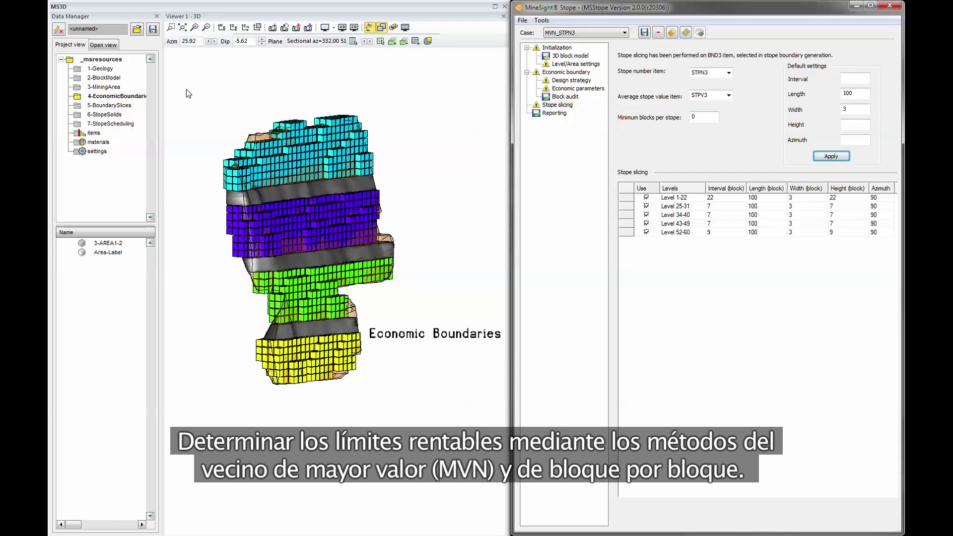
left_click(121, 106)
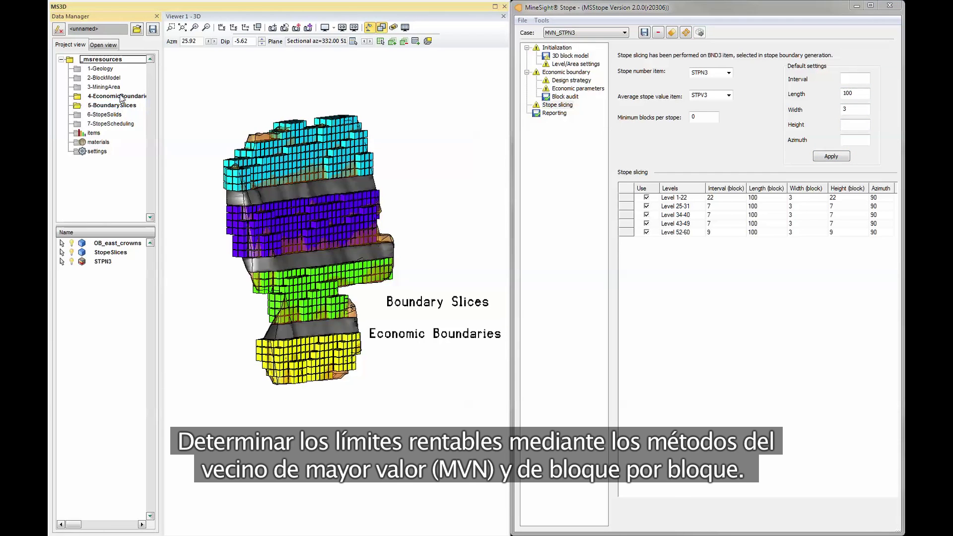
left_click(119, 114)
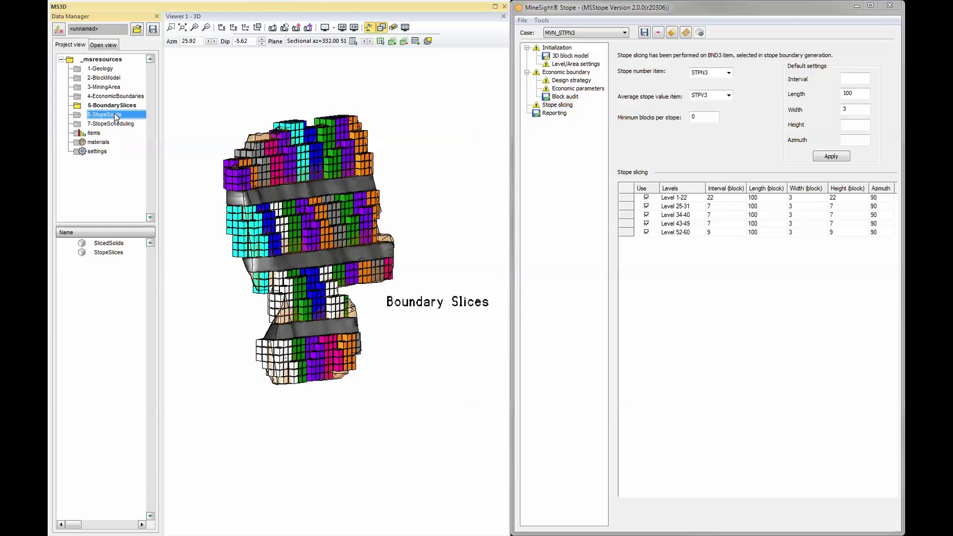
left_click_drag(207, 167, 344, 217)
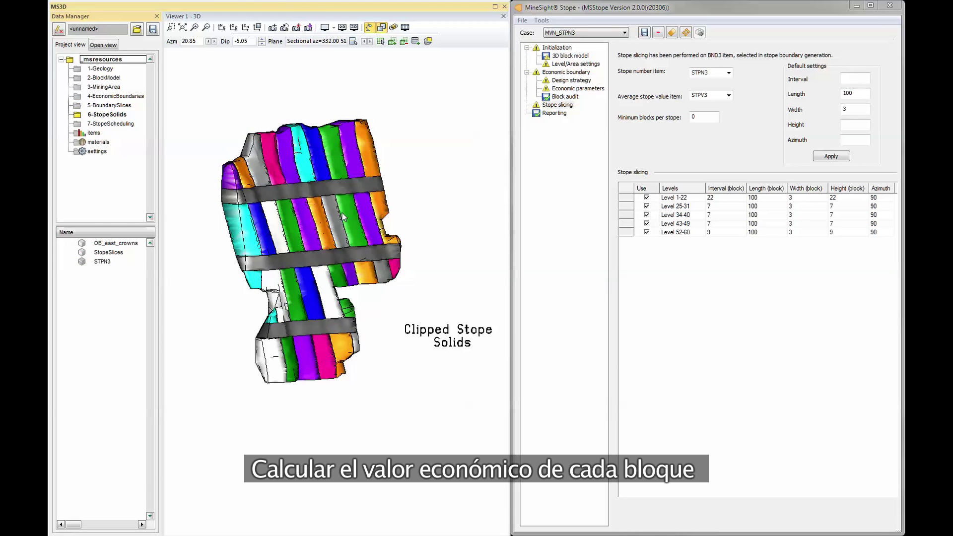
left_click(613, 32)
left_click(579, 116)
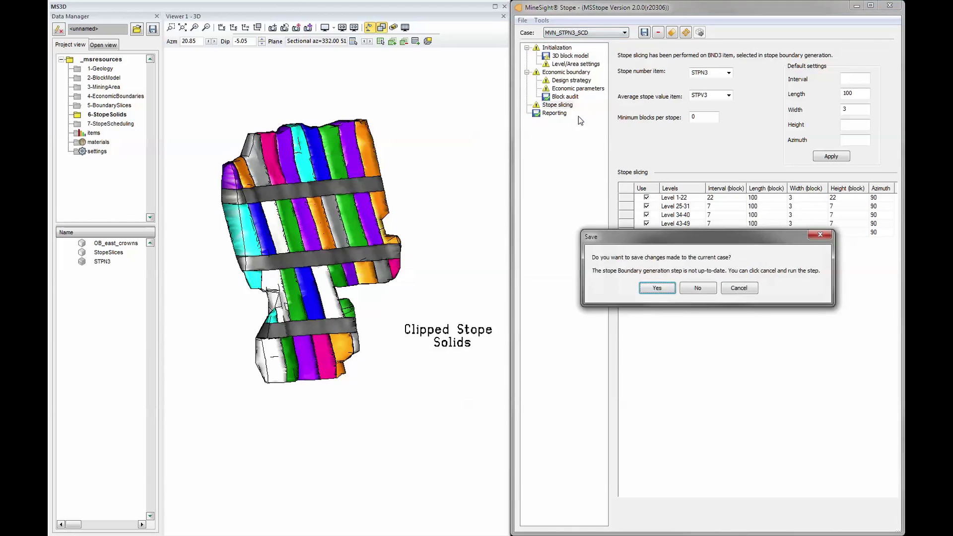
Discard the previous case's changes, review the MVN_STPN3_SCD scheduling parameters and show period-coloured stopes.
left_click(704, 288)
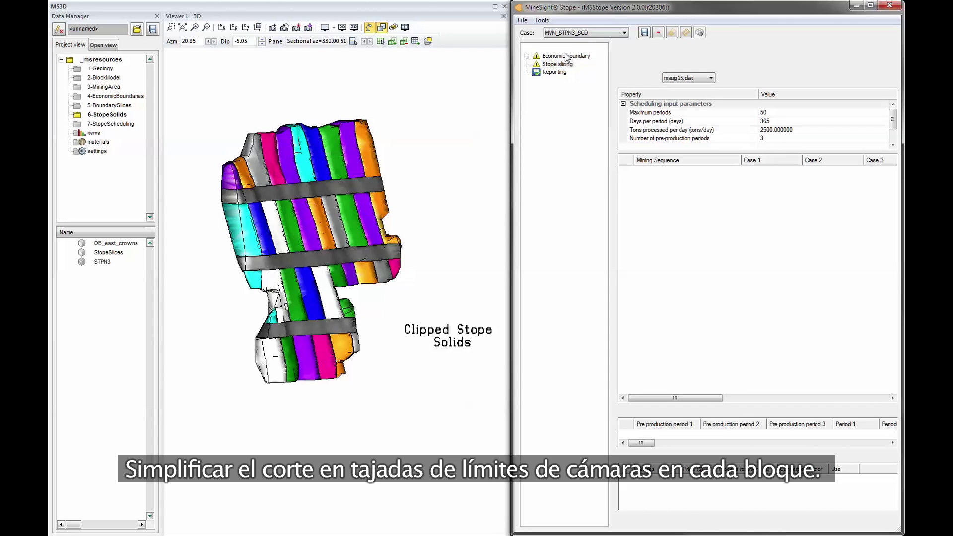
left_click(772, 132)
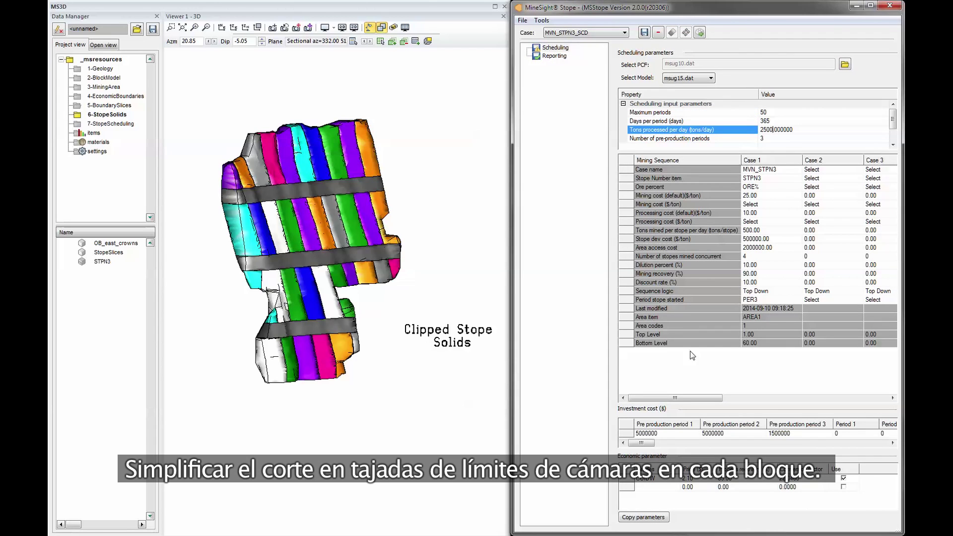
left_click(645, 435)
left_click(779, 433)
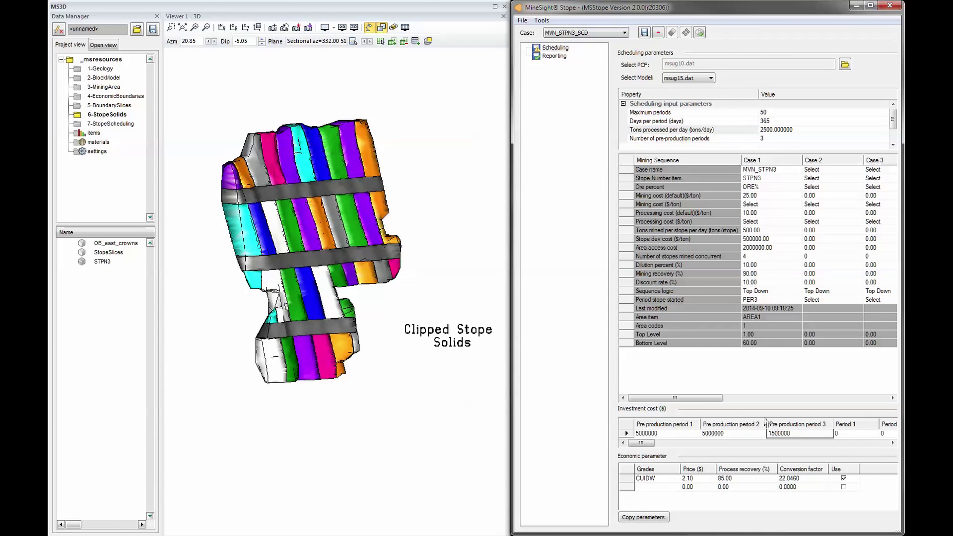
left_click(115, 124)
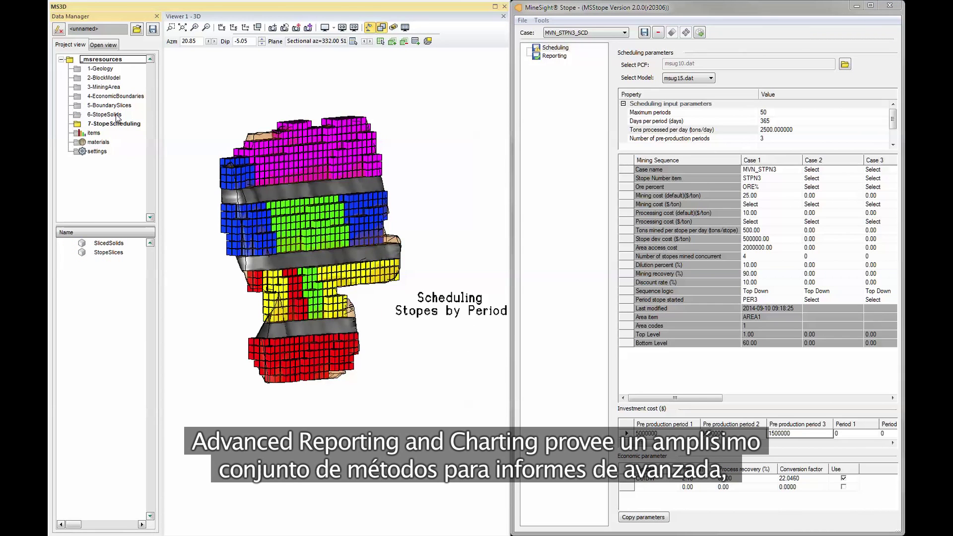
left_click(555, 56)
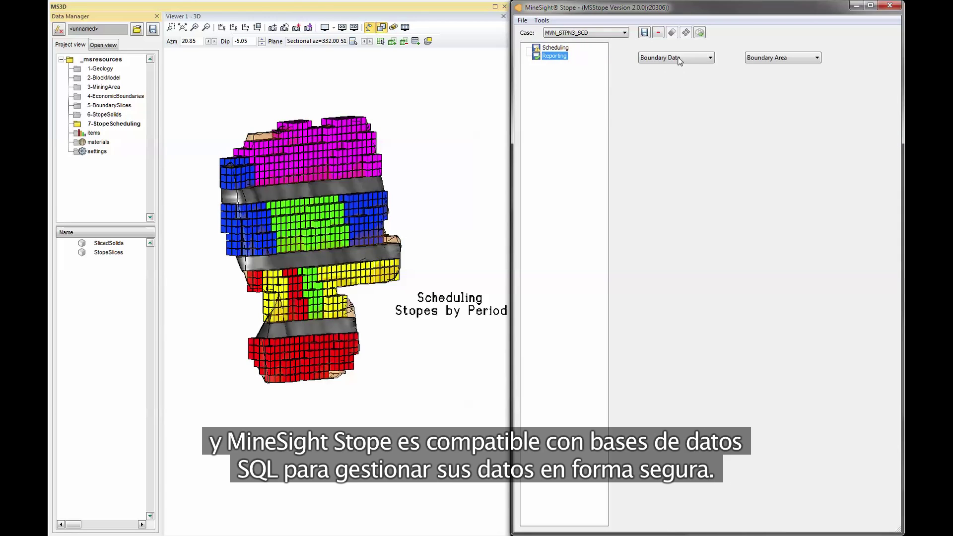
Choose the Scheduling Data report with the Scheduling by Period template.
left_click(680, 58)
left_click(684, 84)
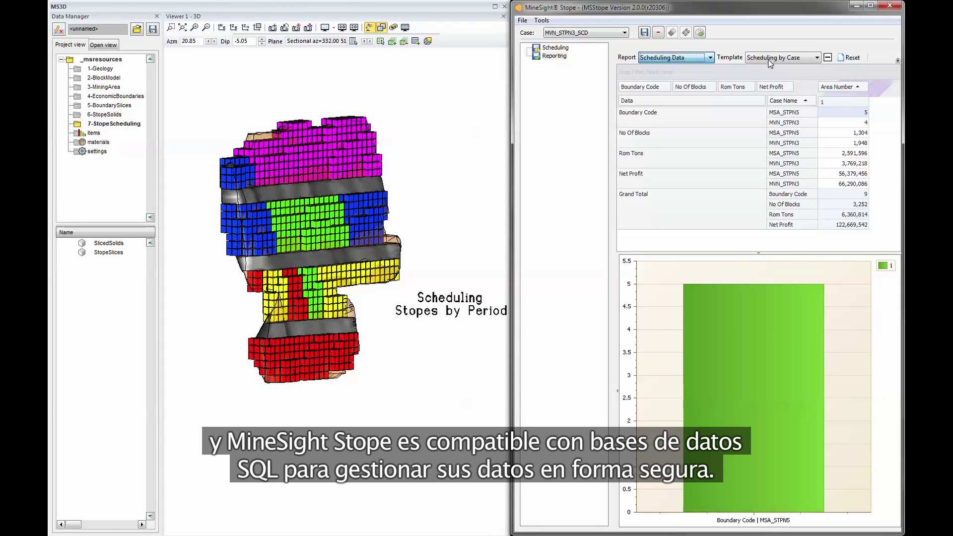
left_click(770, 60)
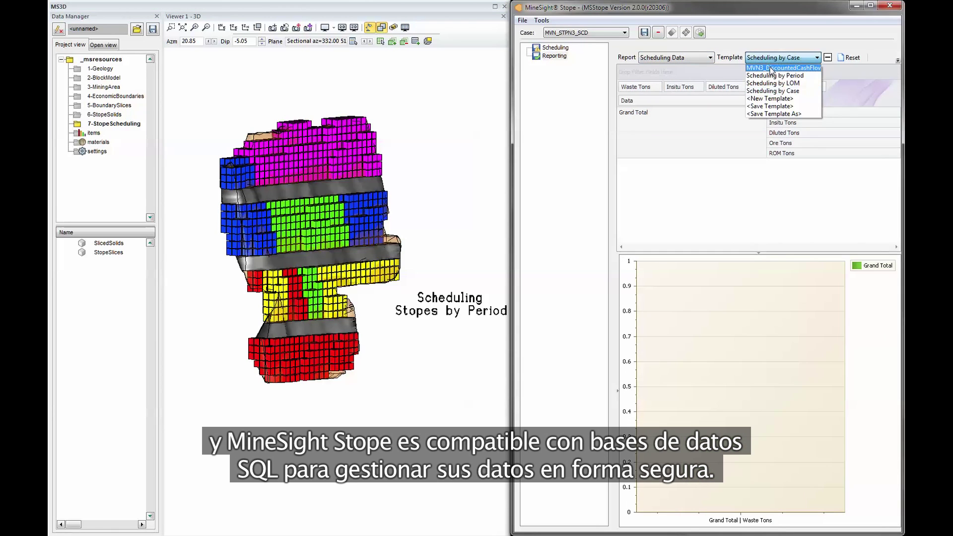
left_click(770, 80)
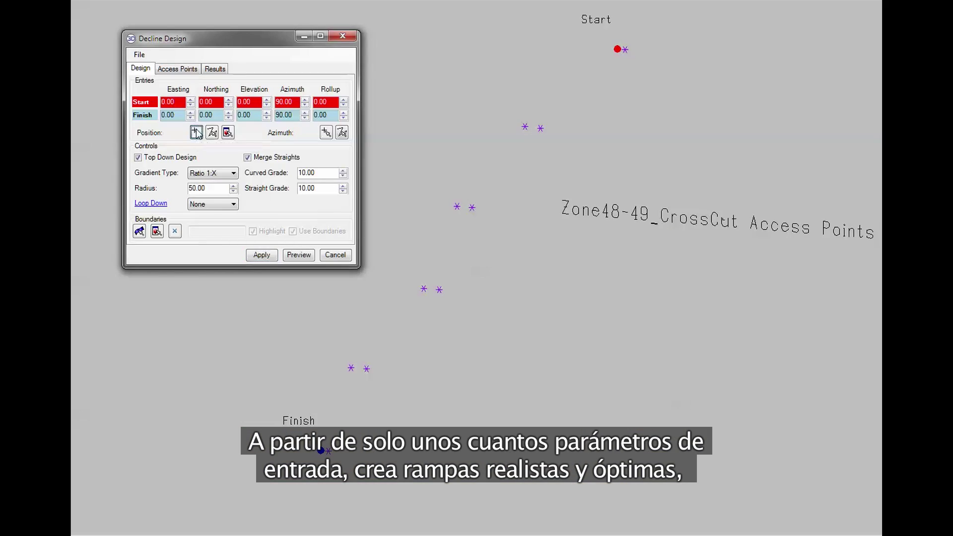
Pick the decline start point with a 45° azimuth, then place the finish point.
left_click(196, 132)
left_click_drag(297, 102, 273, 104)
type("45")
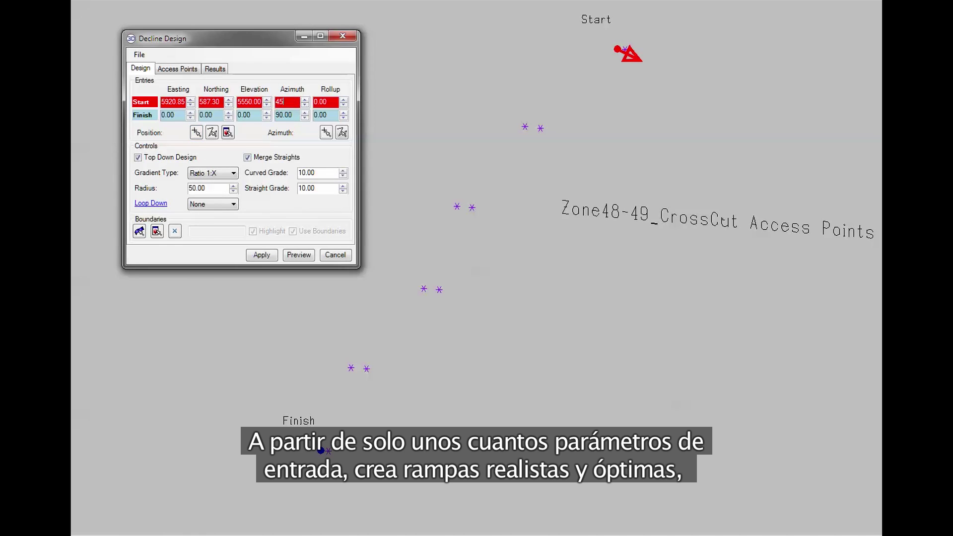
key("Return")
left_click(185, 115)
left_click(196, 132)
left_click(322, 450)
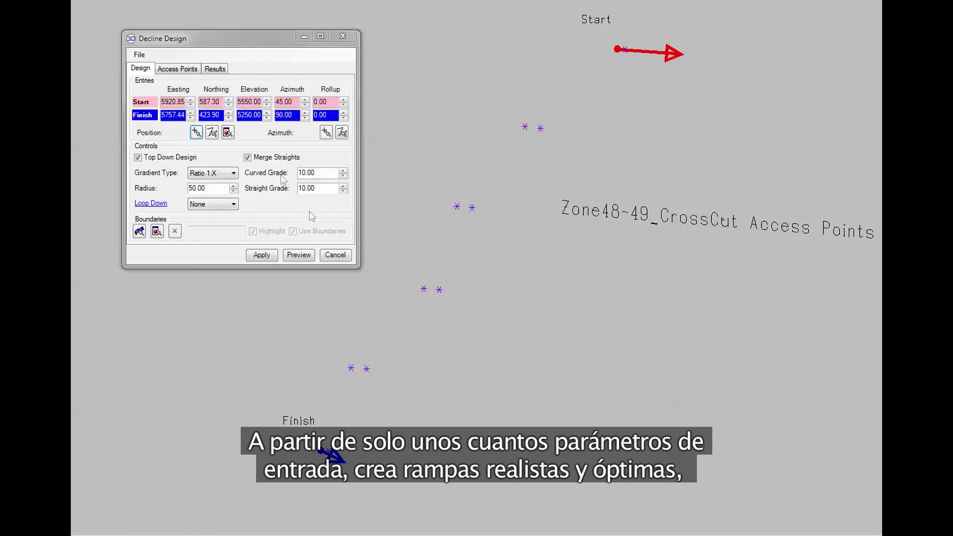
left_click(625, 49)
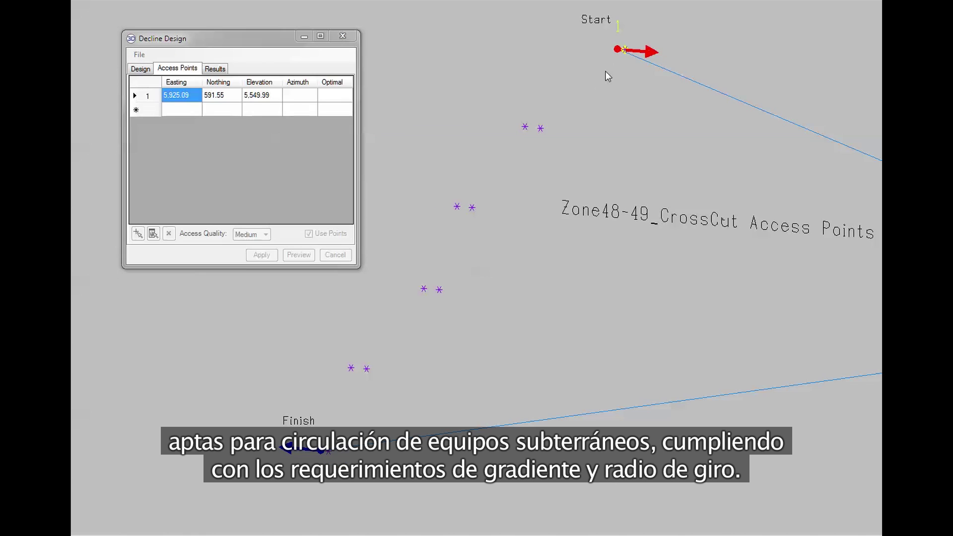
Add four crosscut access points and preview the decline through them.
left_click(541, 129)
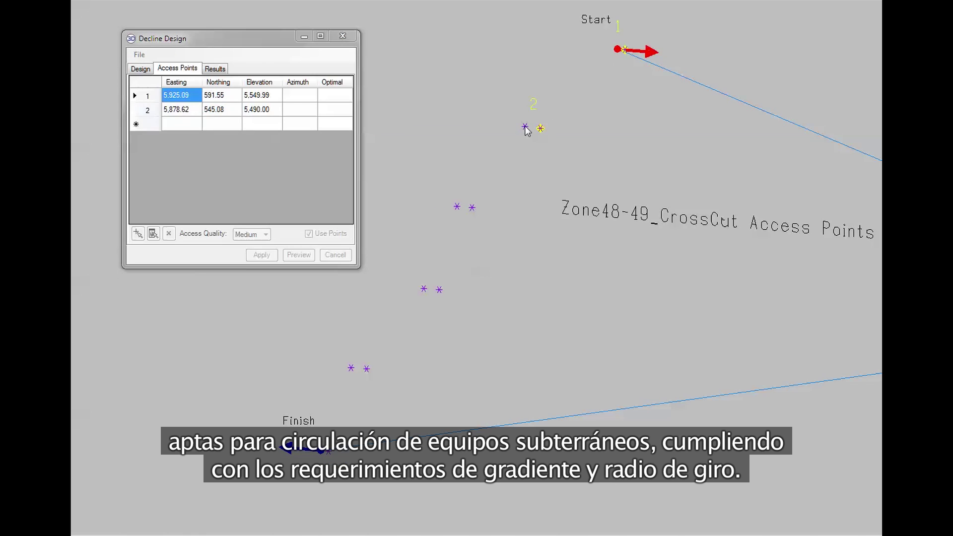
left_click(525, 127)
left_click(457, 207)
left_click(473, 207)
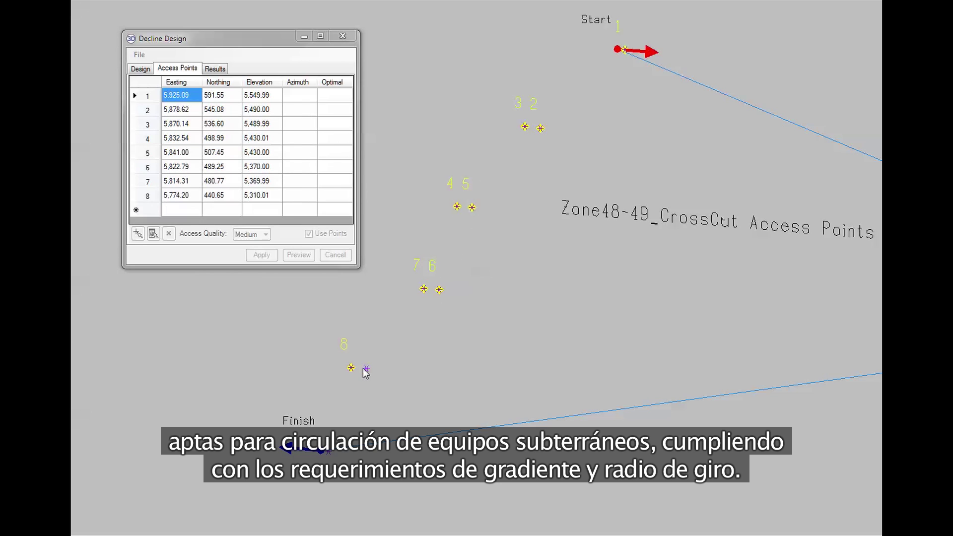
left_click(300, 255)
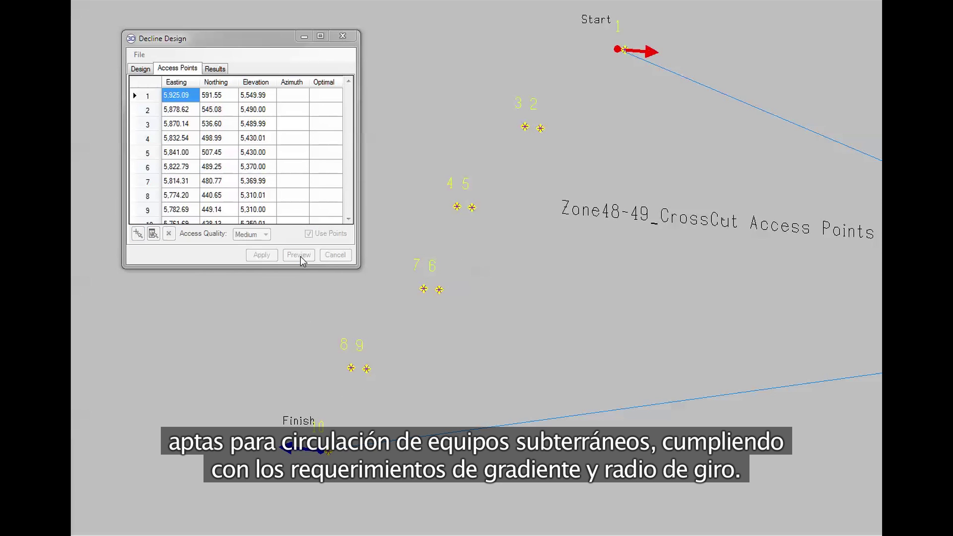
scroll(352, 383, "up", 5)
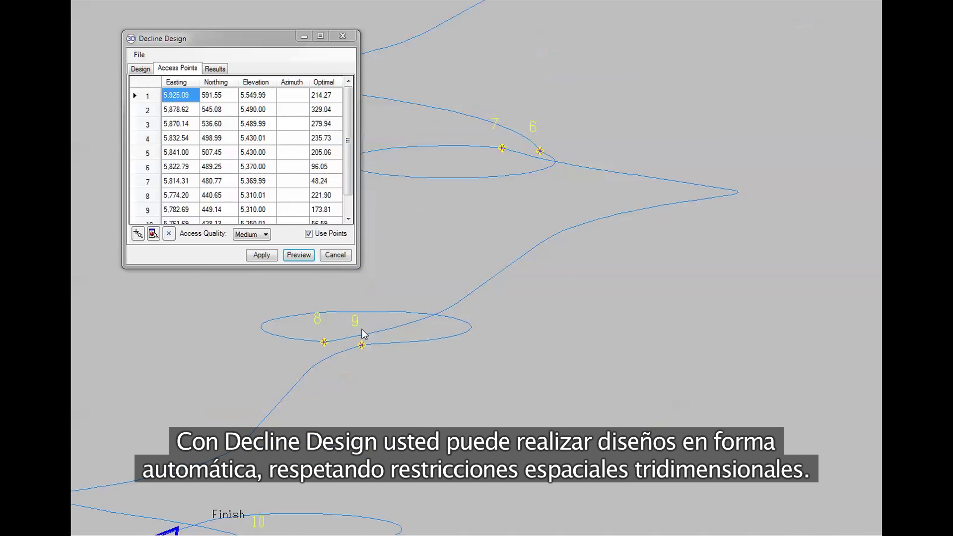
scroll(362, 329, "down", 5)
Set access point azimuths alternating 45 and 225, ending with 225 for point 10, and preview.
left_click(300, 94)
type("45")
key("Return")
type("2")
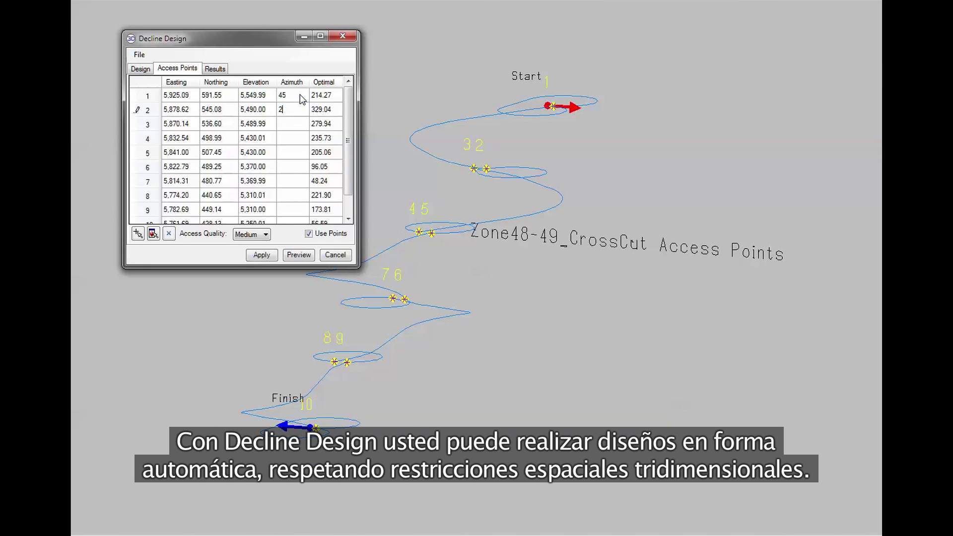
type("25")
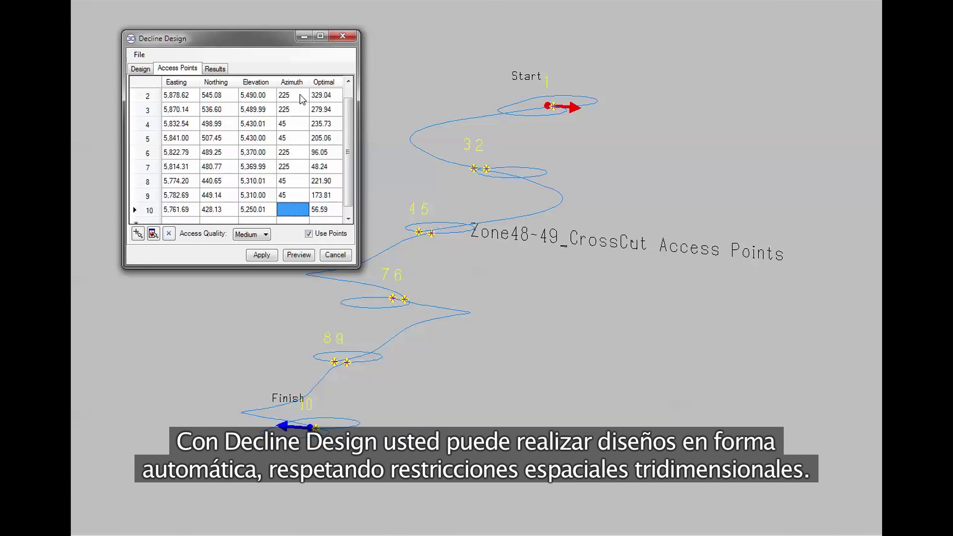
type(".00 225.00 45.00 45.00 225.00 225.00 45.00 45.00 225")
key("Return")
left_click(299, 255)
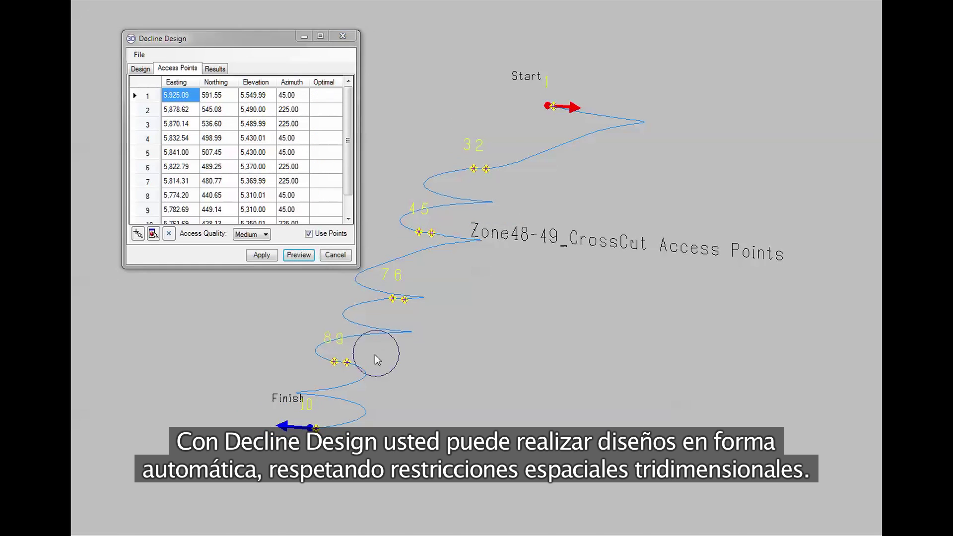
Inspect the decline path, apply the design, and close the Decline Design window.
scroll(390, 357, "up", 4)
middle_click_drag(375, 355, 399, 389)
scroll(357, 393, "down", 4)
left_click(262, 255)
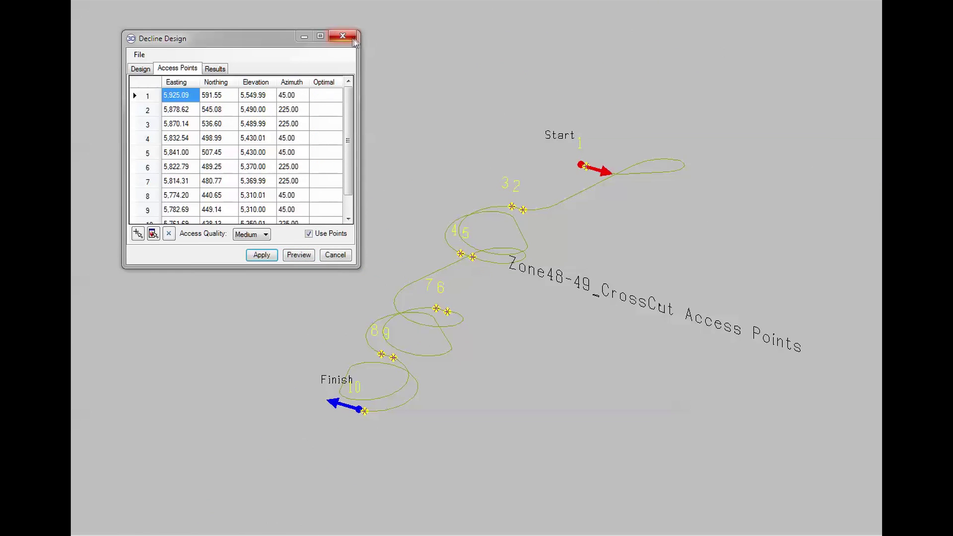
left_click(354, 40)
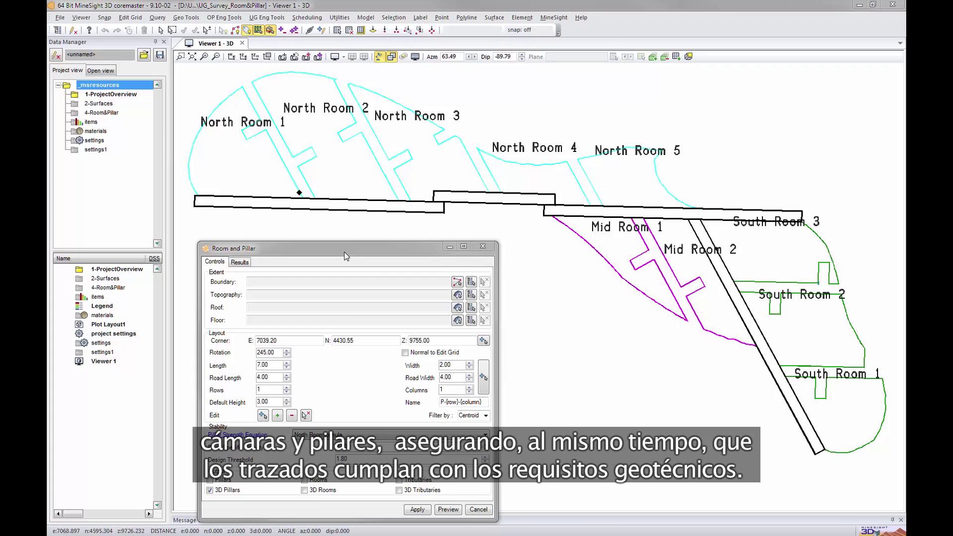
Pick the South Room 3 outline as the layout boundary and load the 2-Surfaces folder.
left_click(457, 283)
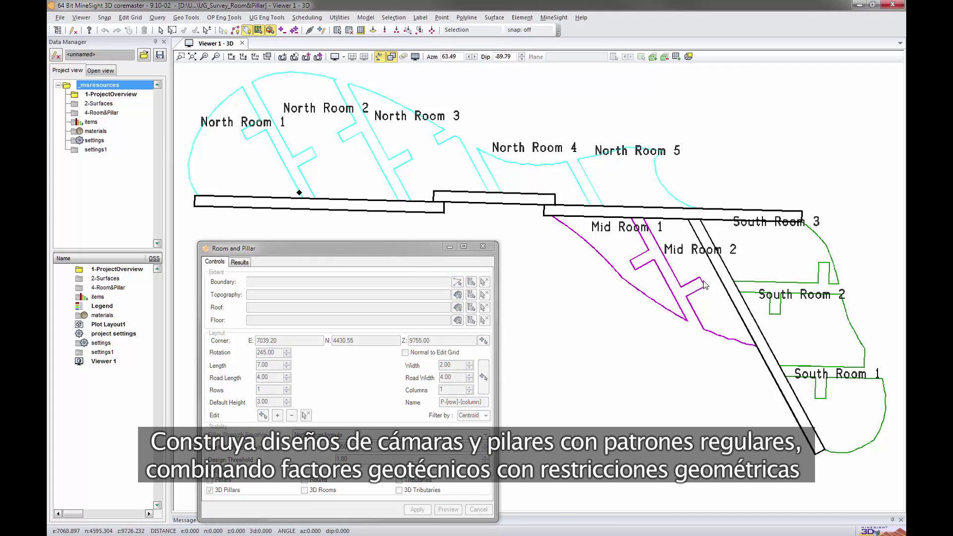
left_click(750, 282)
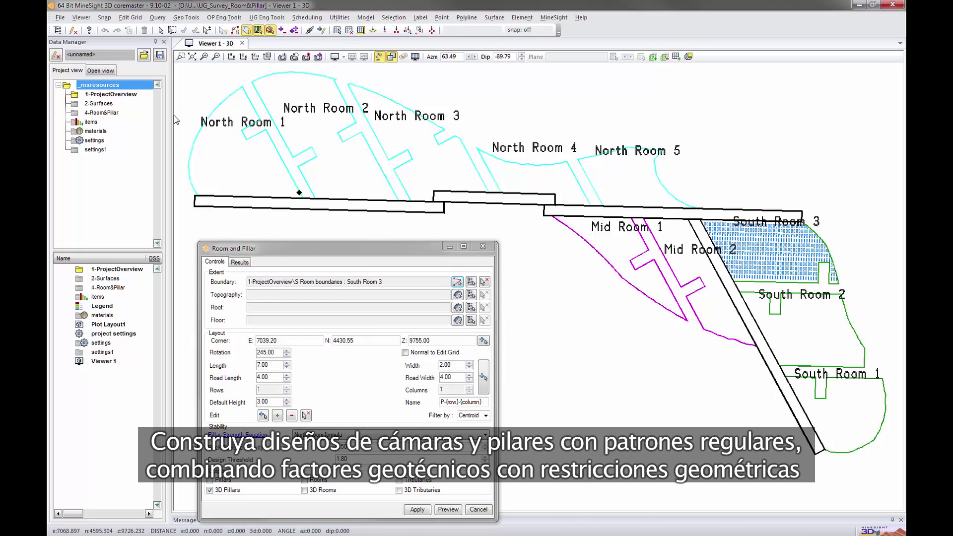
left_click(111, 104)
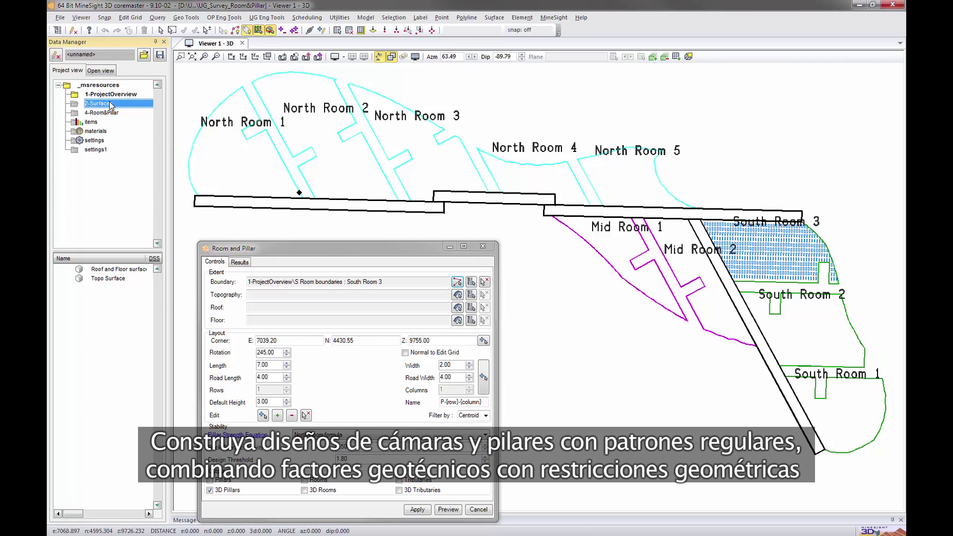
double_click(110, 104)
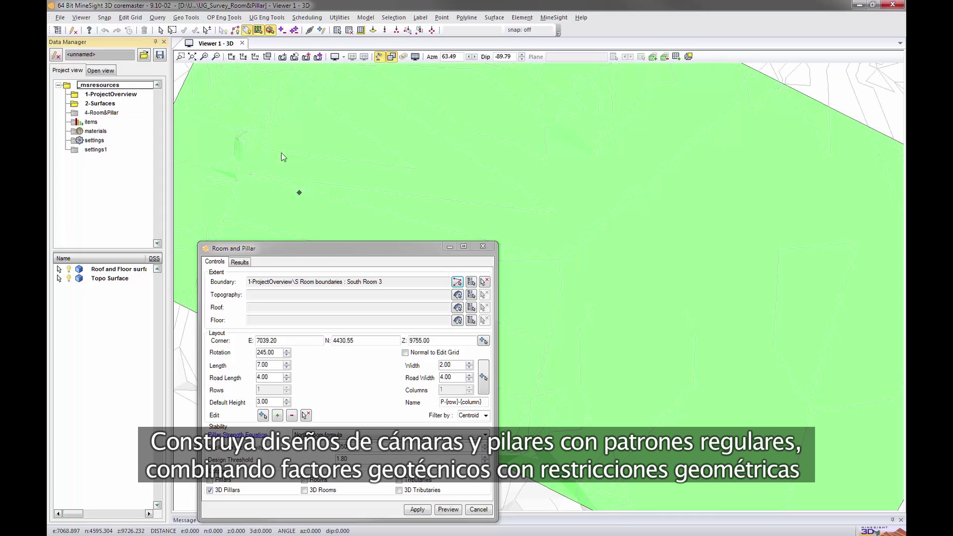
Set Topo Surface as the layout's topography.
left_click(577, 235)
scroll(578, 235, "down", 10)
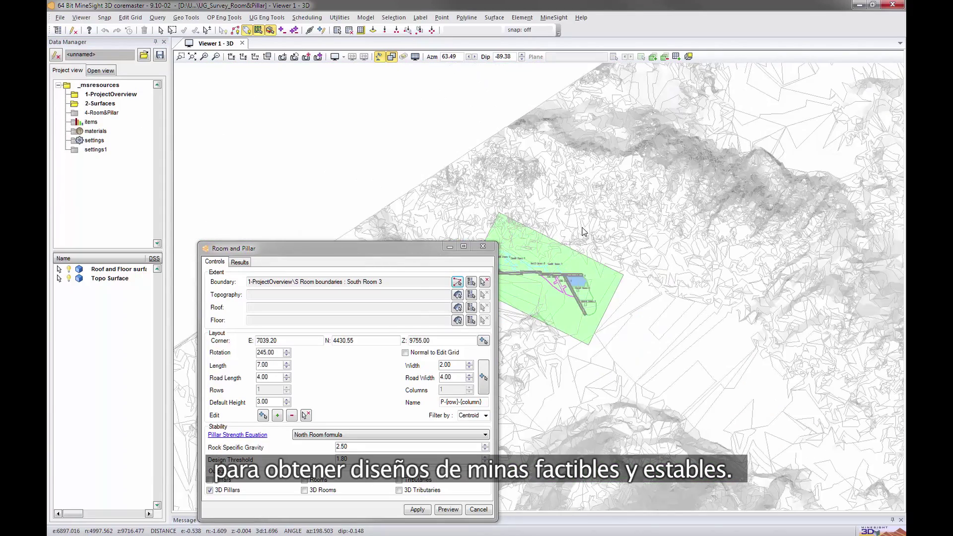
middle_click_drag(582, 228, 596, 203)
left_click_drag(595, 203, 513, 234)
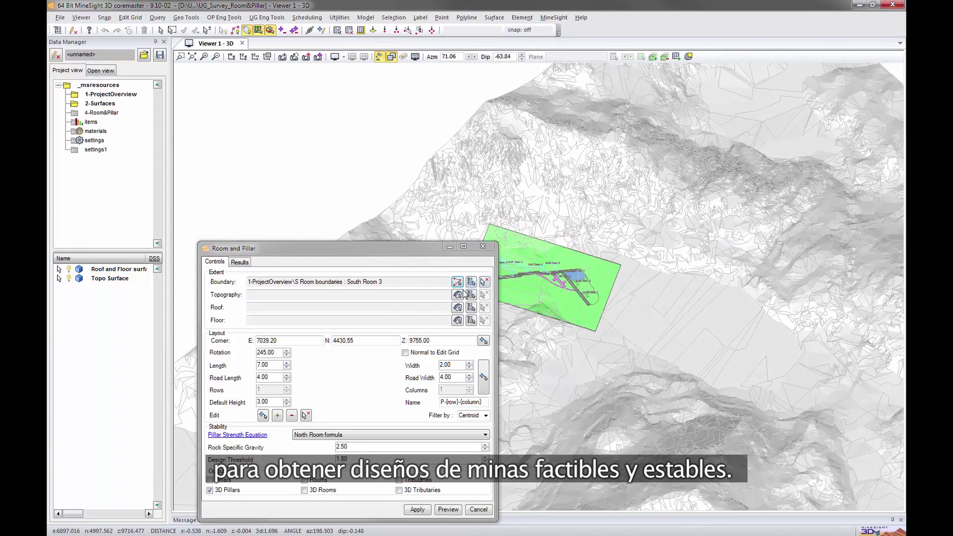
left_click(459, 295)
left_click(557, 193)
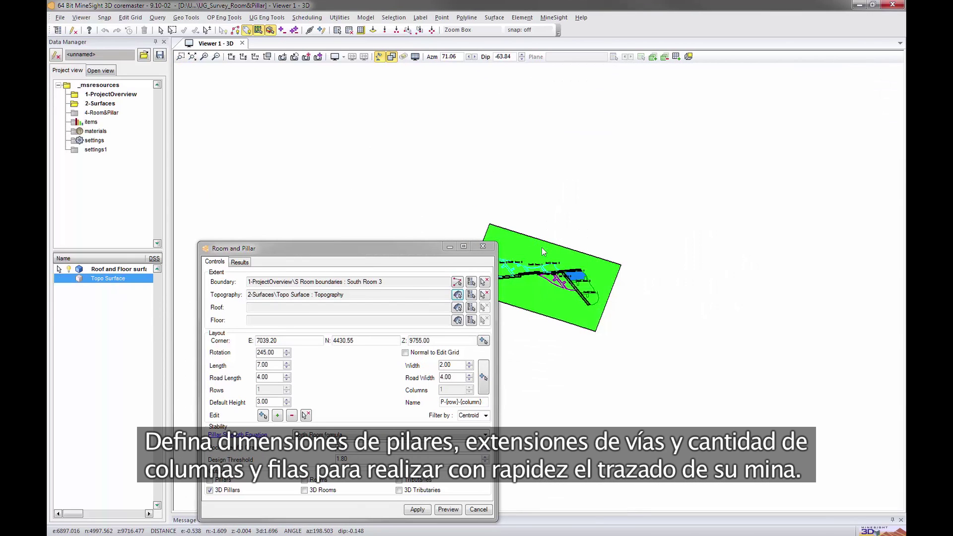
Set top_surf as the roof and Bot_Surf as the floor.
left_click_drag(639, 350, 637, 349)
left_click_drag(578, 349, 680, 269)
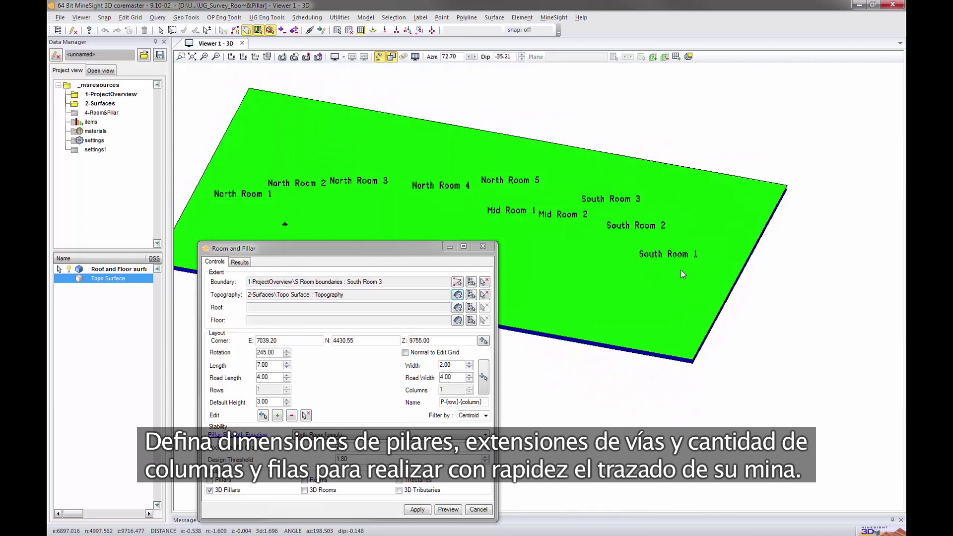
left_click(457, 308)
left_click(526, 325)
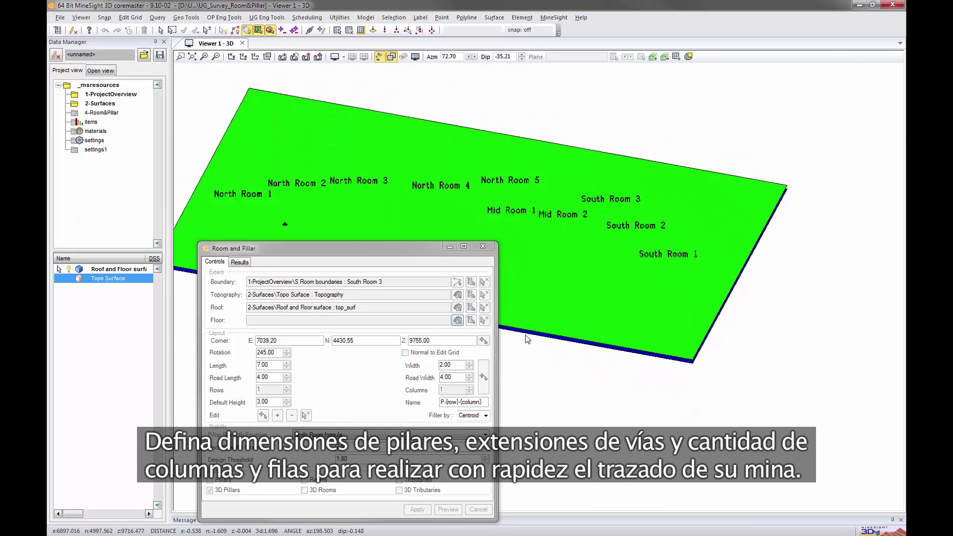
left_click(578, 343)
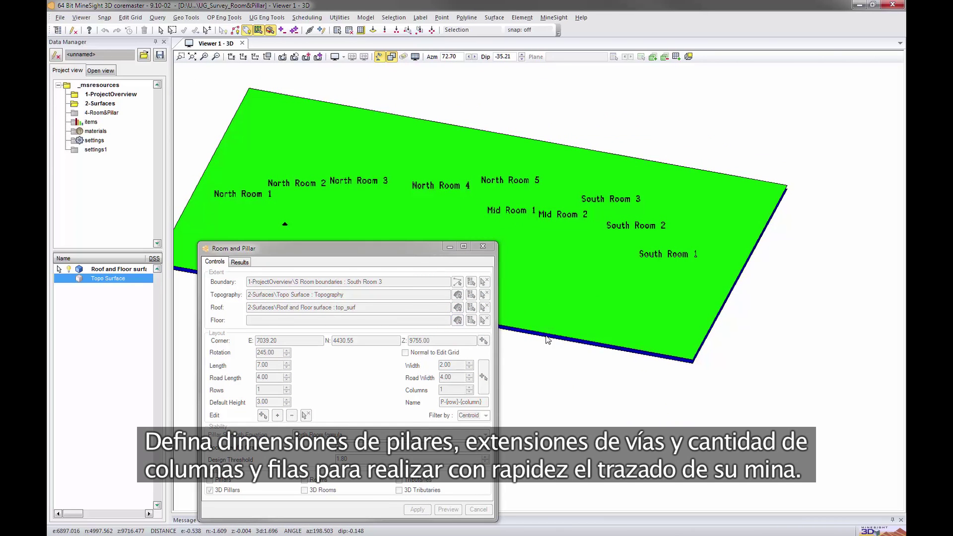
Hide the Roof and Floor surfaces and view the pillar grid.
left_click(127, 271)
double_click(126, 268)
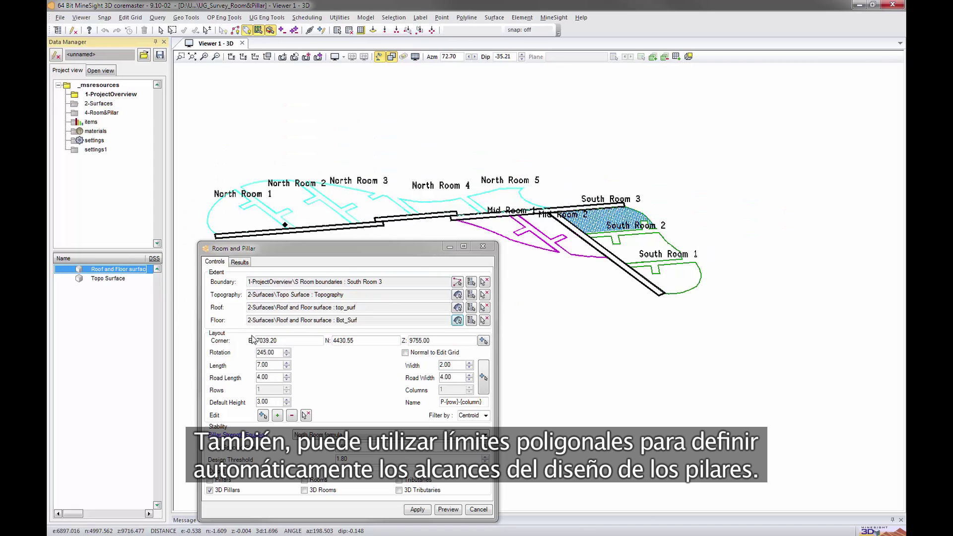
scroll(618, 234, "up", 5)
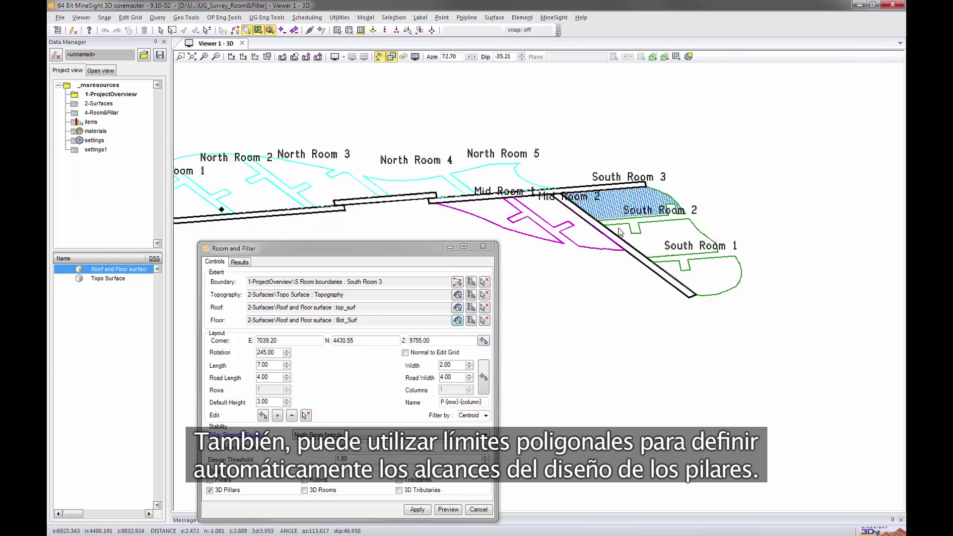
scroll(588, 286, "up", 1)
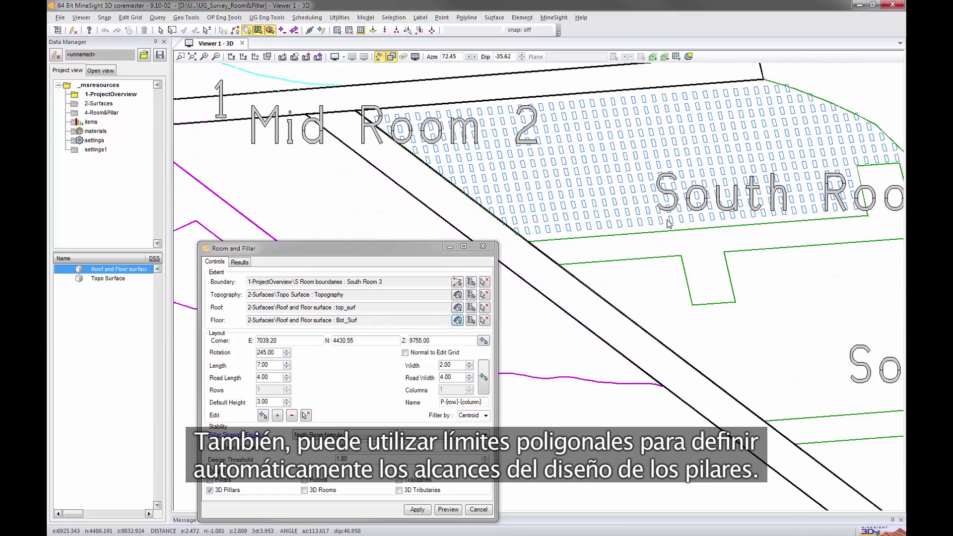
middle_click_drag(666, 219, 616, 275)
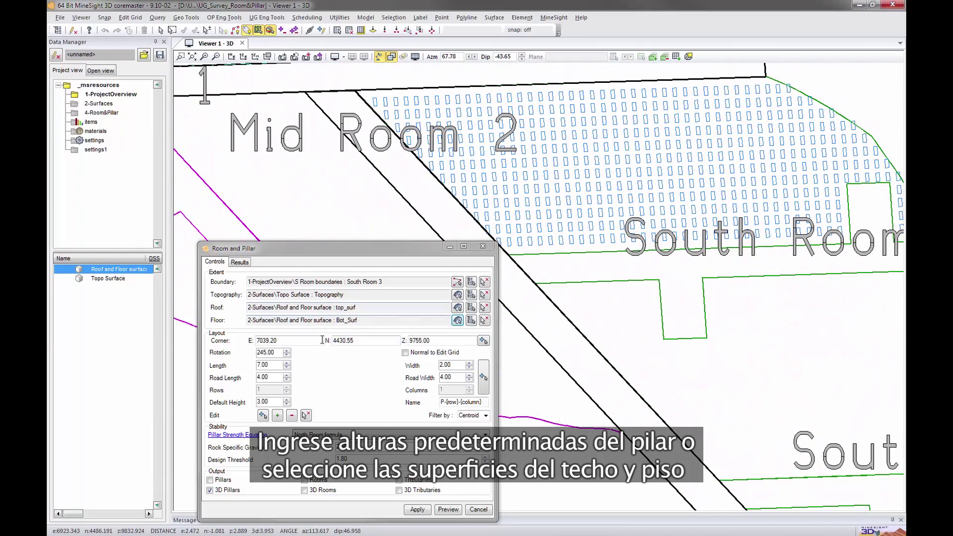
Set rotation 155, pillar length 15 and width 5, and road length and width 5.
left_click_drag(281, 353, 238, 350)
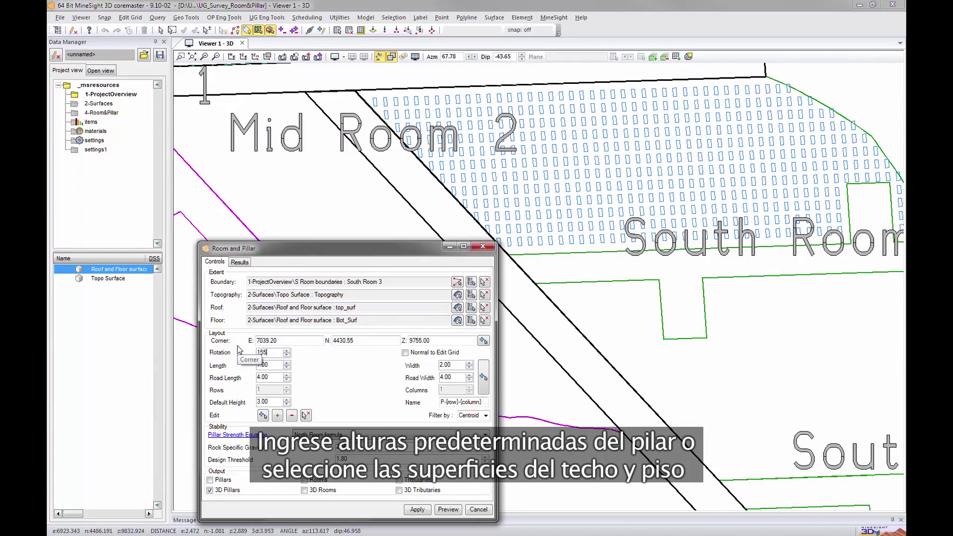
key("Tab")
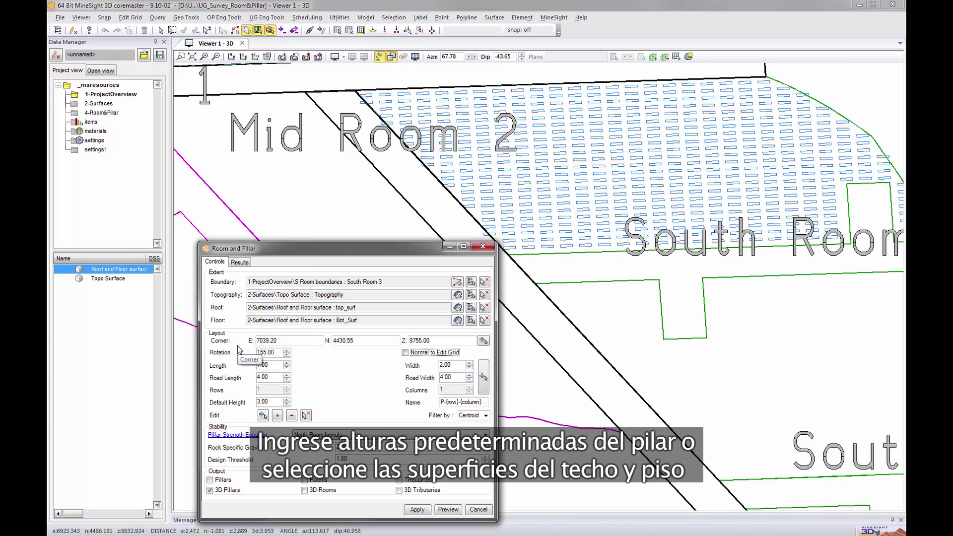
key("Tab")
type("15")
key("Tab")
type("5")
key("Tab")
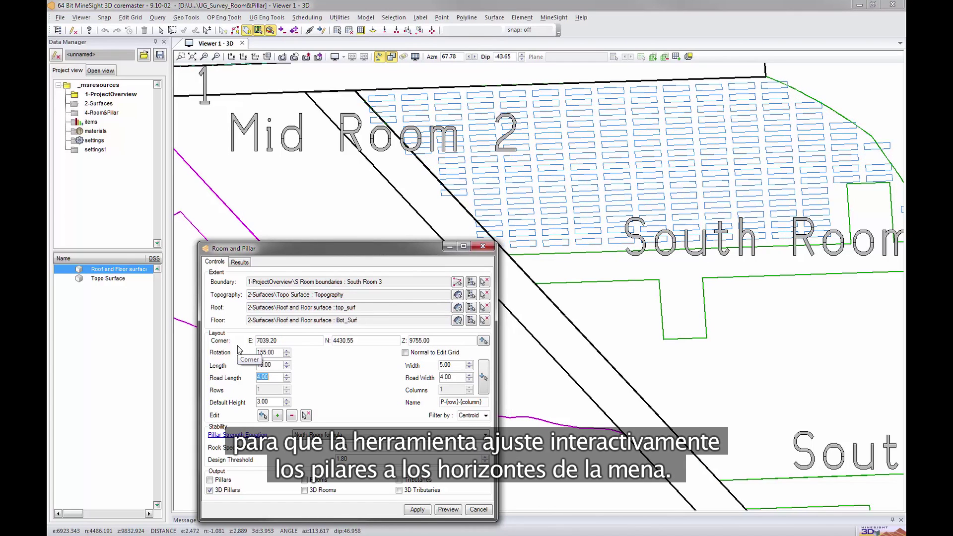
type("5")
key("Tab")
type("5")
key("Tab")
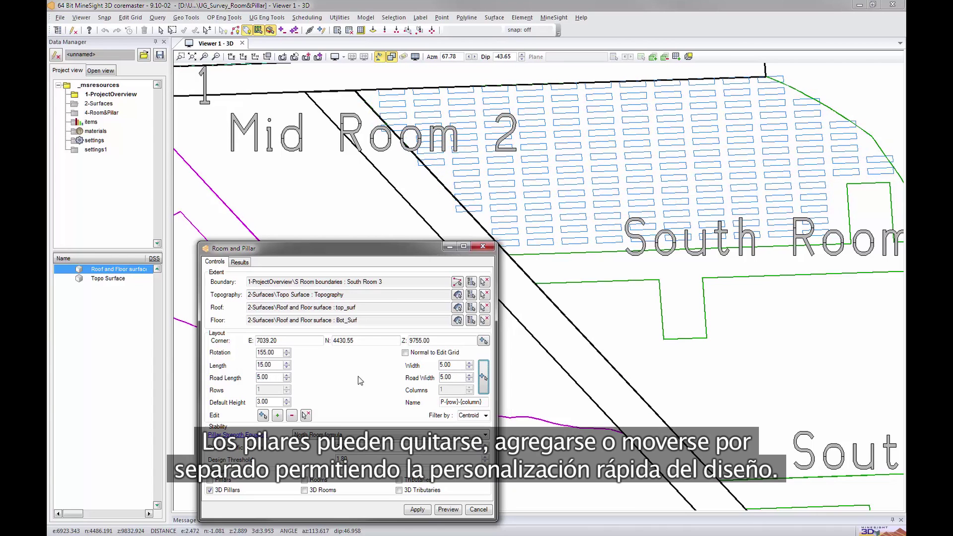
Filter the pillars by Touch and preview them as 3D blocks.
left_click(486, 416)
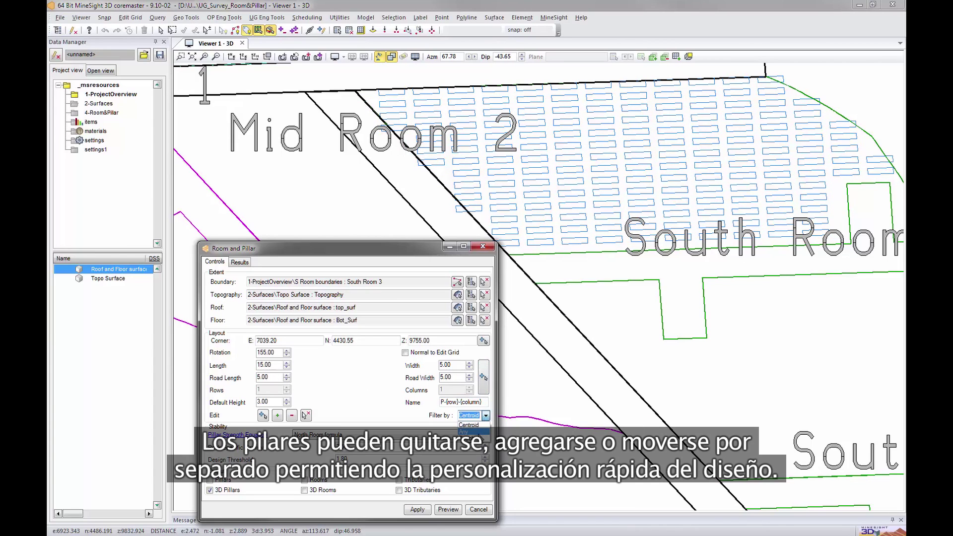
left_click(483, 440)
middle_click_drag(739, 268, 664, 288)
left_click_drag(666, 292, 645, 294)
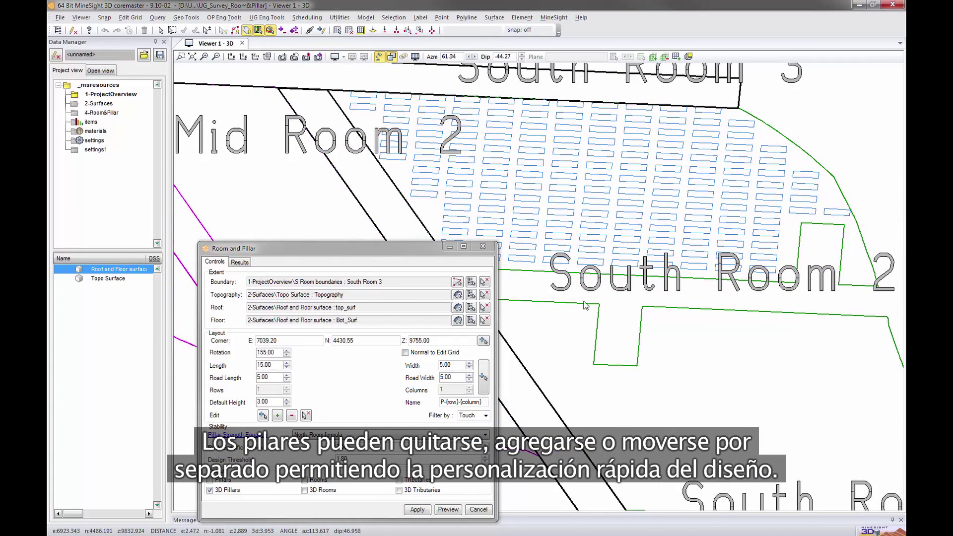
left_click(447, 510)
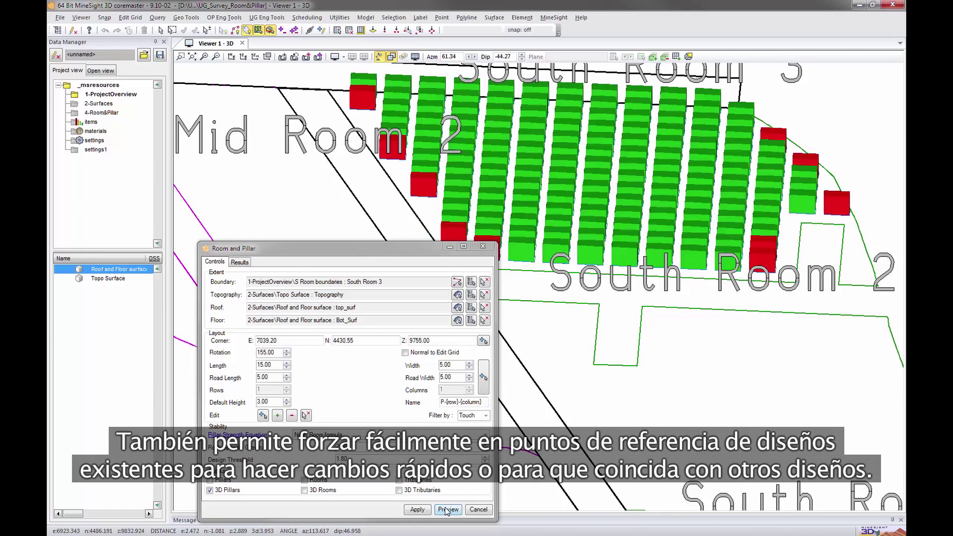
Show the Results statistics (157 pillars, 66.78% recovery) and find the pillar with 1.34 stability.
left_click(242, 262)
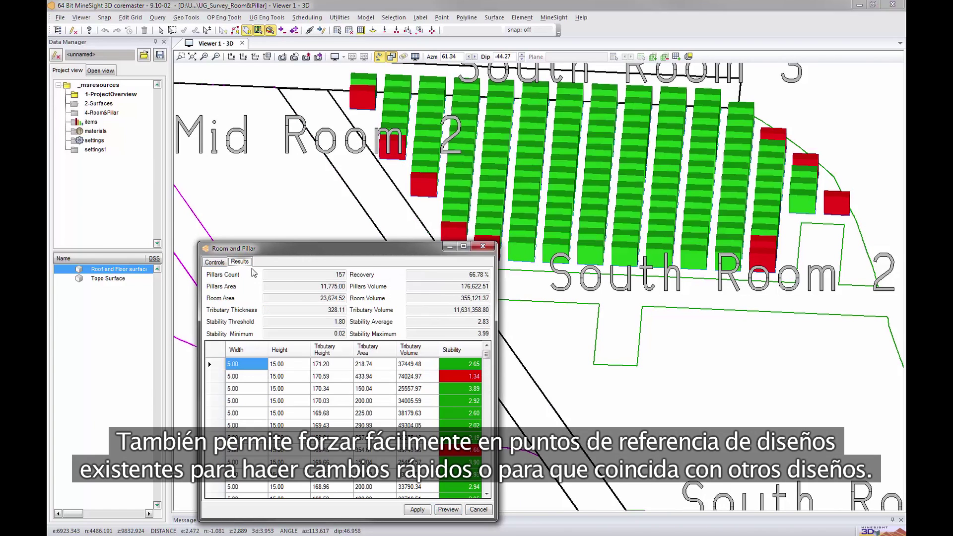
left_click(457, 378)
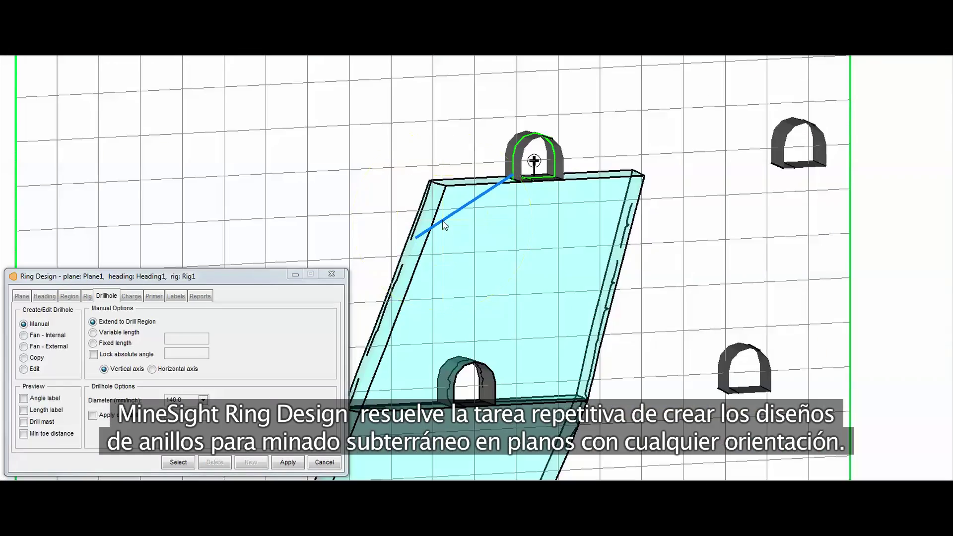
Fix two drillhole end points and create an internal fan between the left and right drillholes.
left_click(419, 235)
left_click(614, 220)
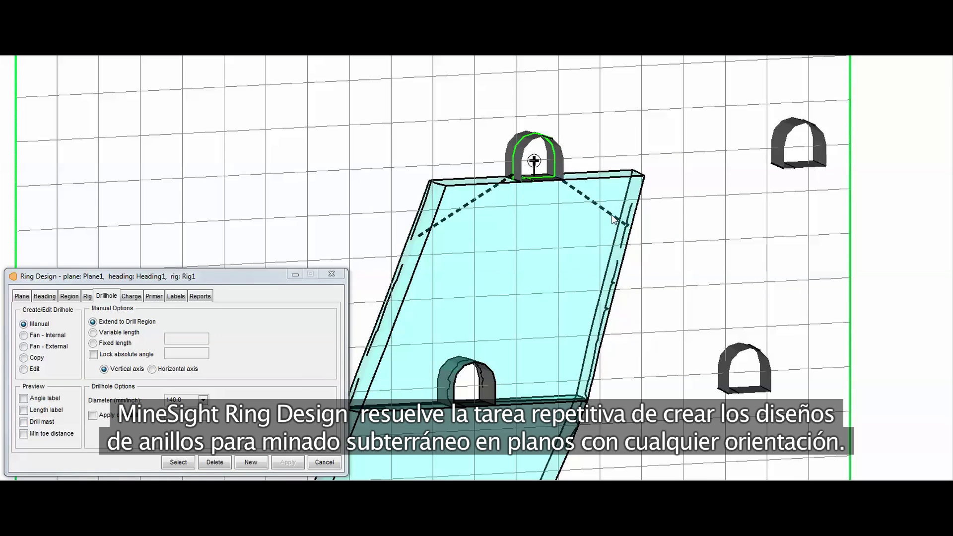
left_click(26, 334)
left_click(241, 459)
left_click(489, 191)
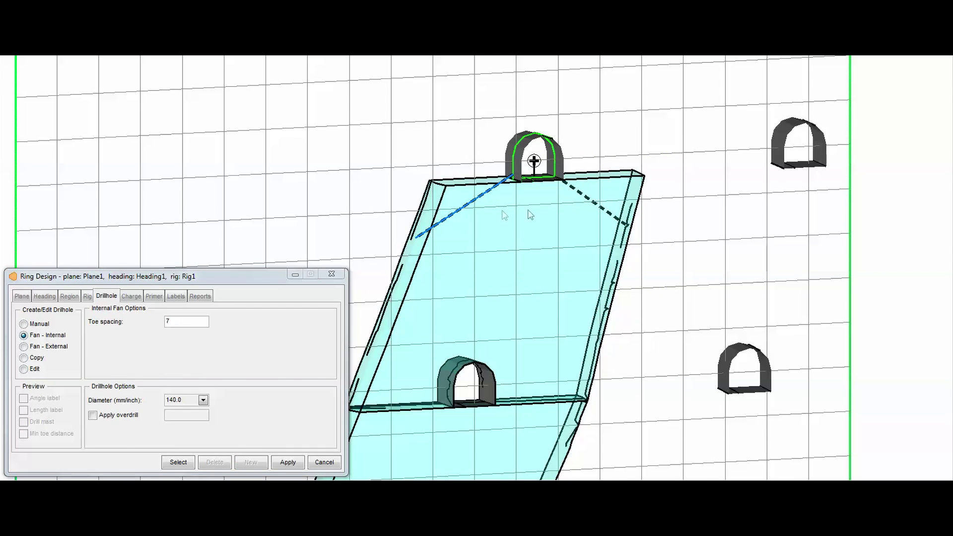
left_click(581, 197)
left_click(288, 462)
Charge the holes by rig position and set primers to Automatically.
left_click(131, 296)
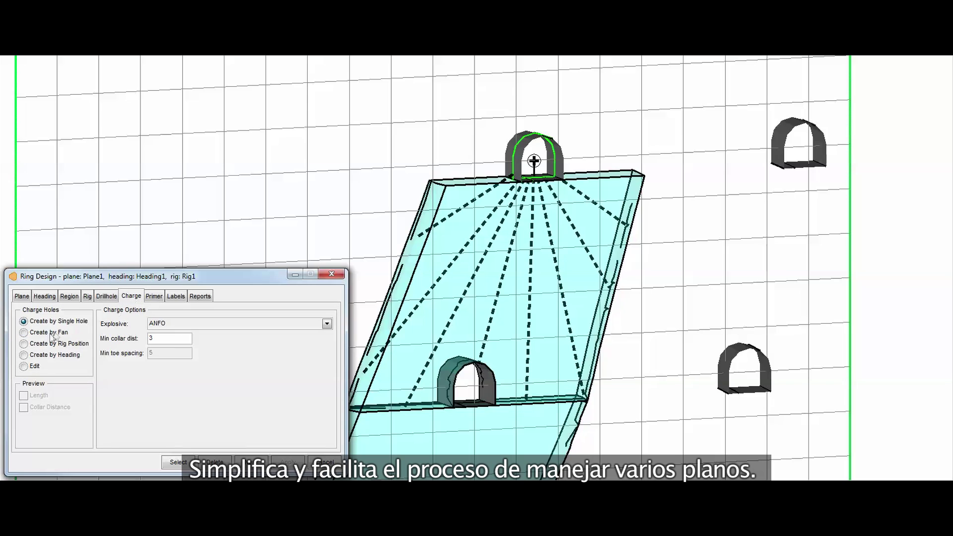
left_click(23, 344)
left_click(154, 297)
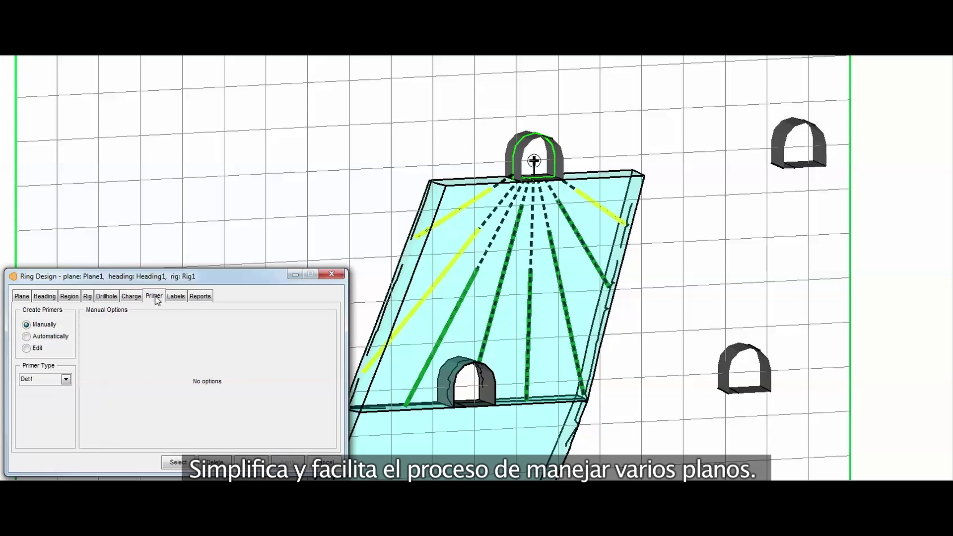
left_click(26, 336)
left_click(251, 462)
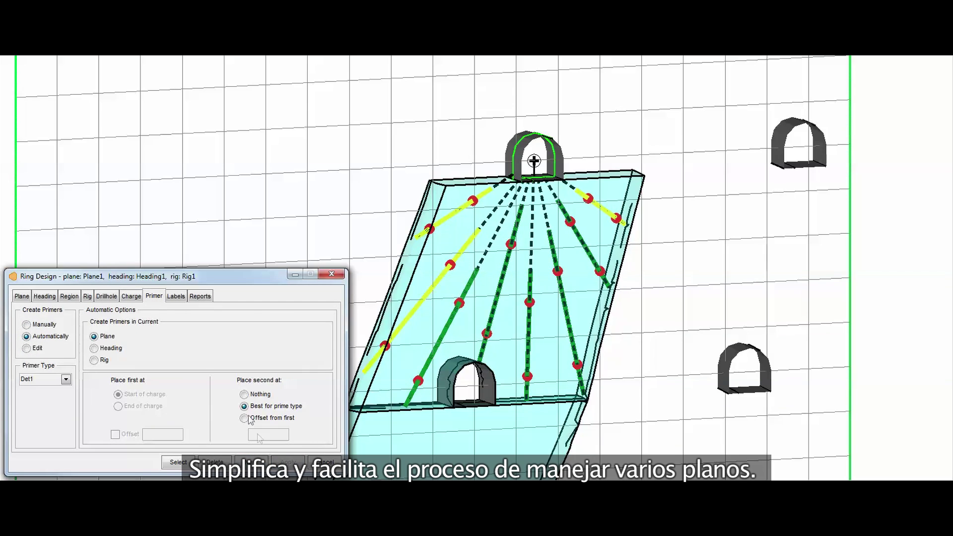
Label the ring with drillhole length, drillhole number and heading name.
left_click(176, 297)
left_click(21, 349)
left_click(20, 378)
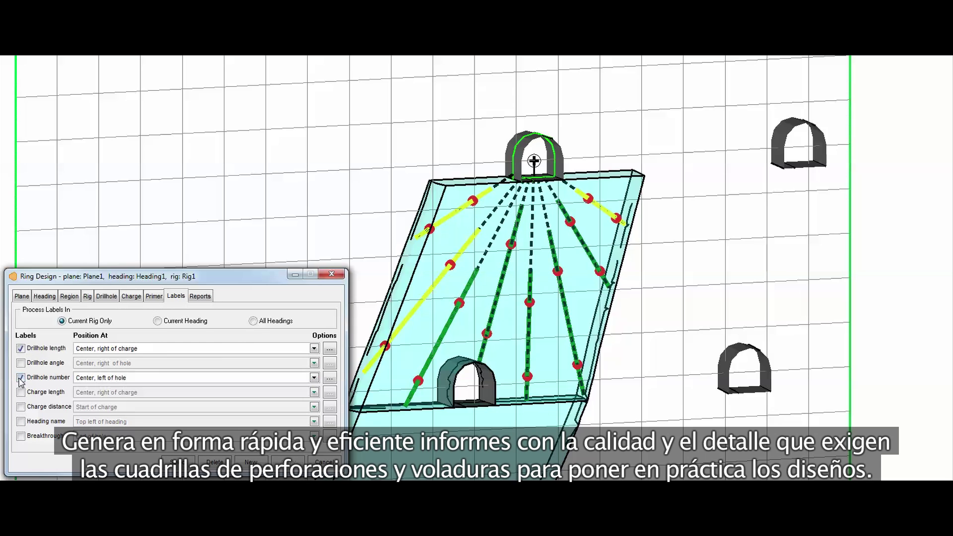
left_click(20, 422)
left_click(248, 466)
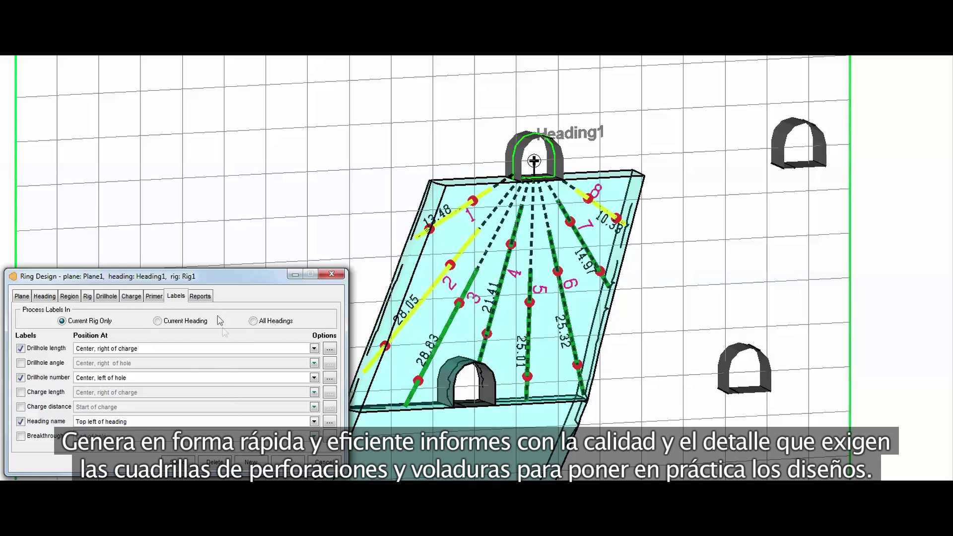
Edit and accept the ring report template so tables appear beside each ring.
left_click(200, 297)
left_click(48, 385)
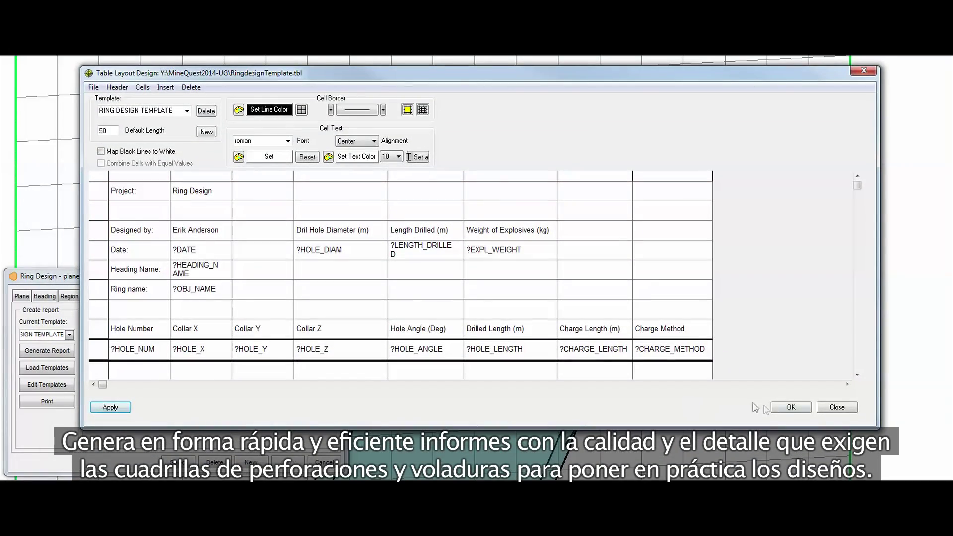
left_click(790, 408)
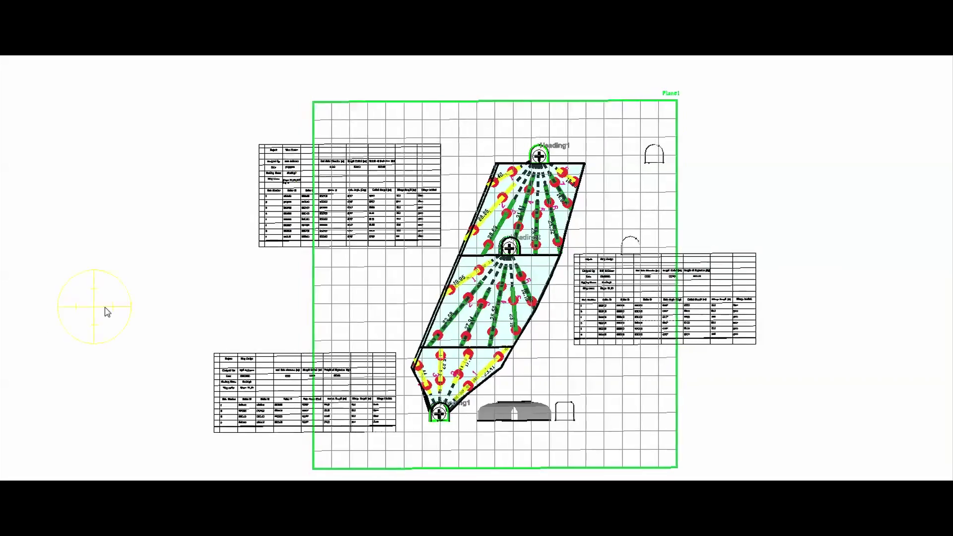
middle_click_drag(107, 313, 296, 221)
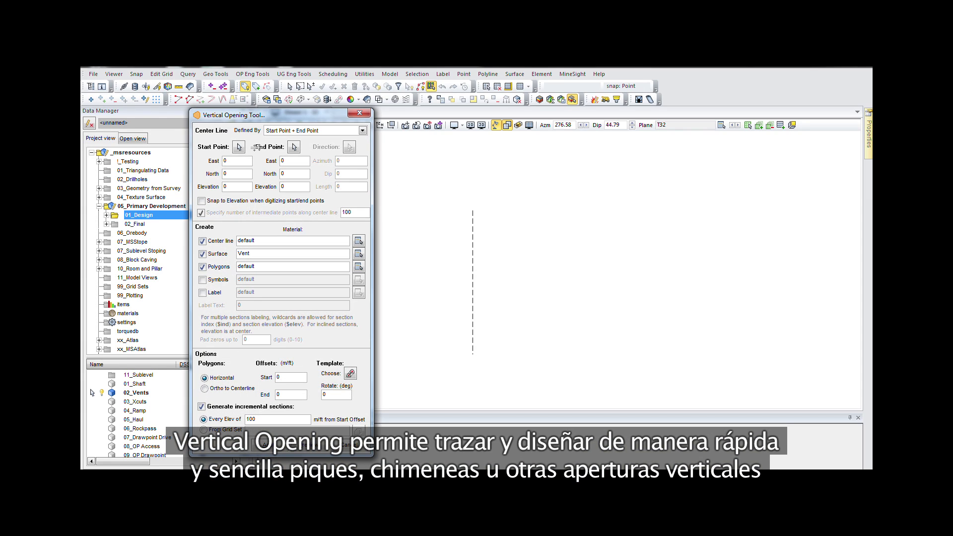
Build a circular-section raise along a centre line from elevation 7368 to 6250, previewing then applying it.
left_click(474, 211)
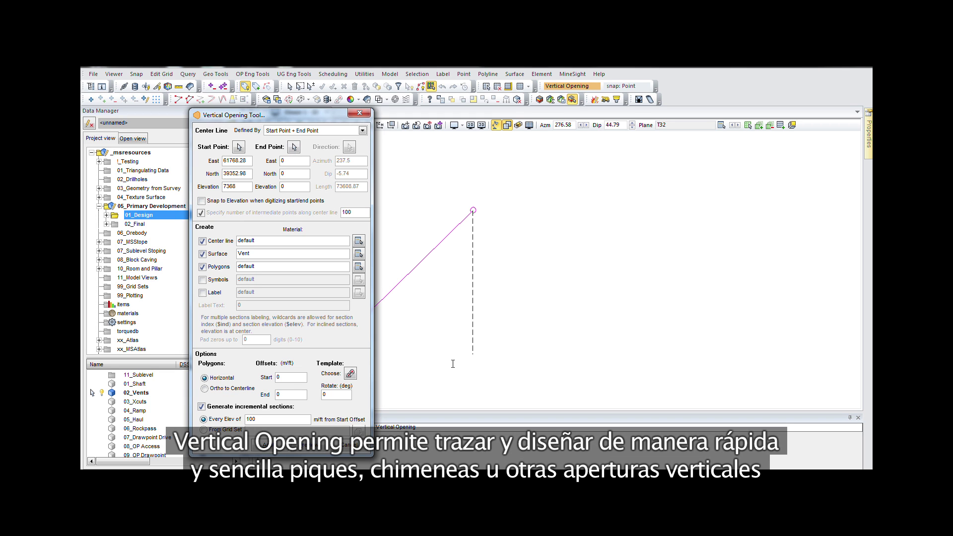
left_click(476, 354)
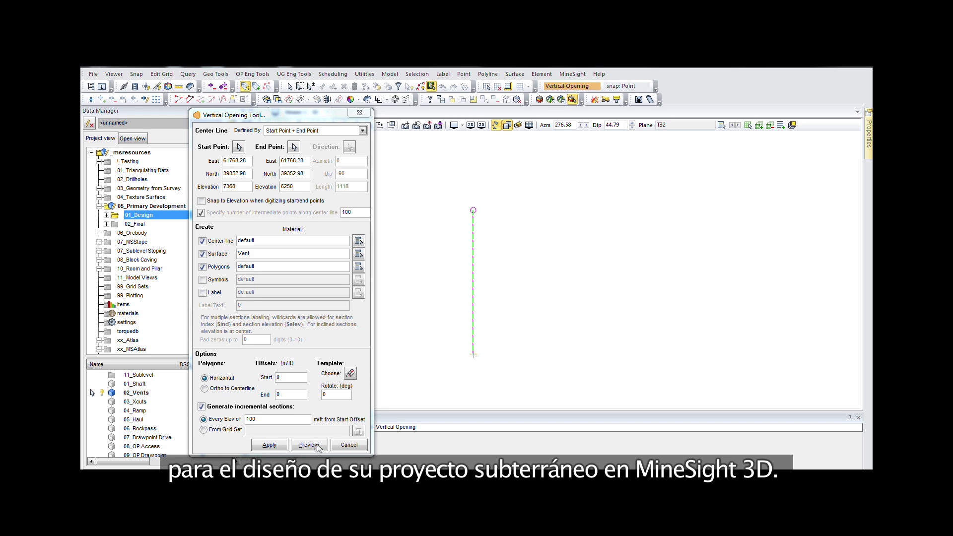
left_click(351, 374)
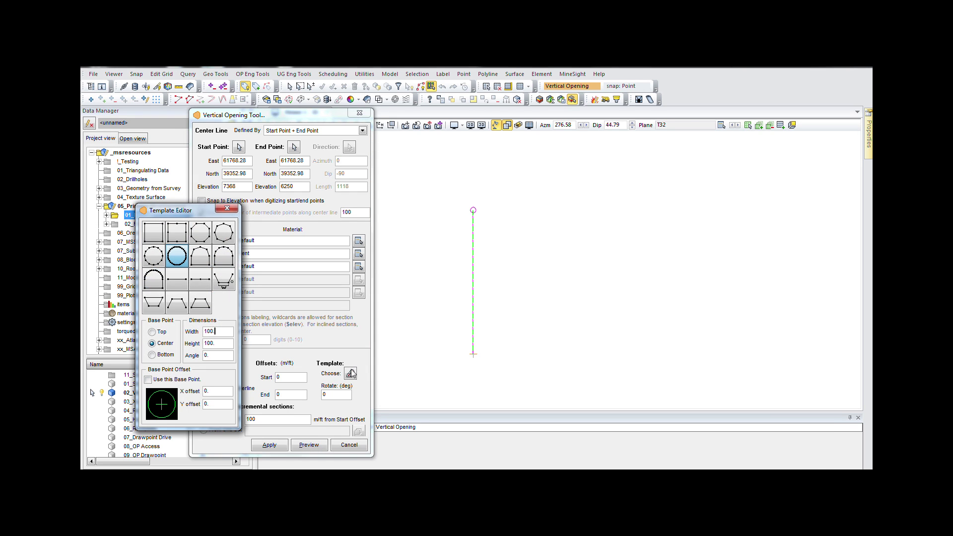
left_click(228, 210)
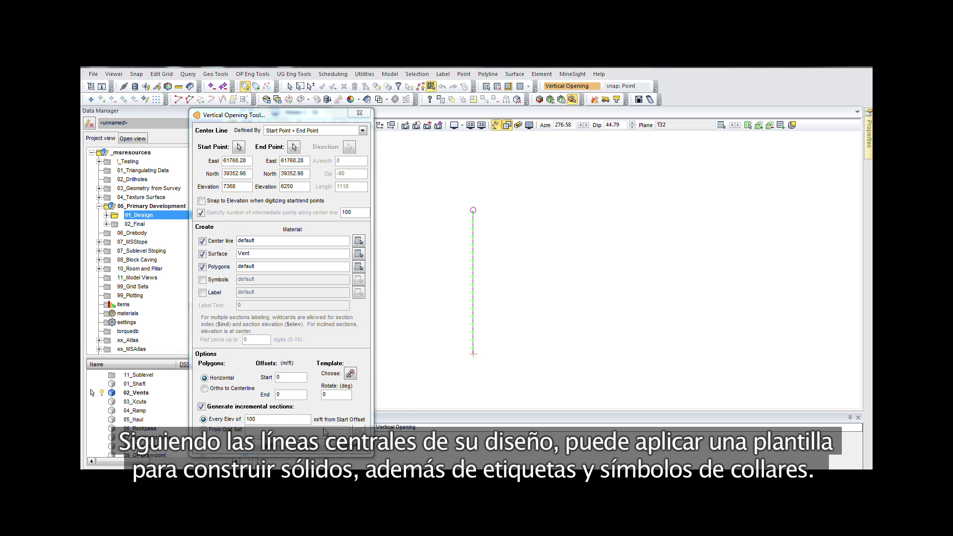
left_click(315, 449)
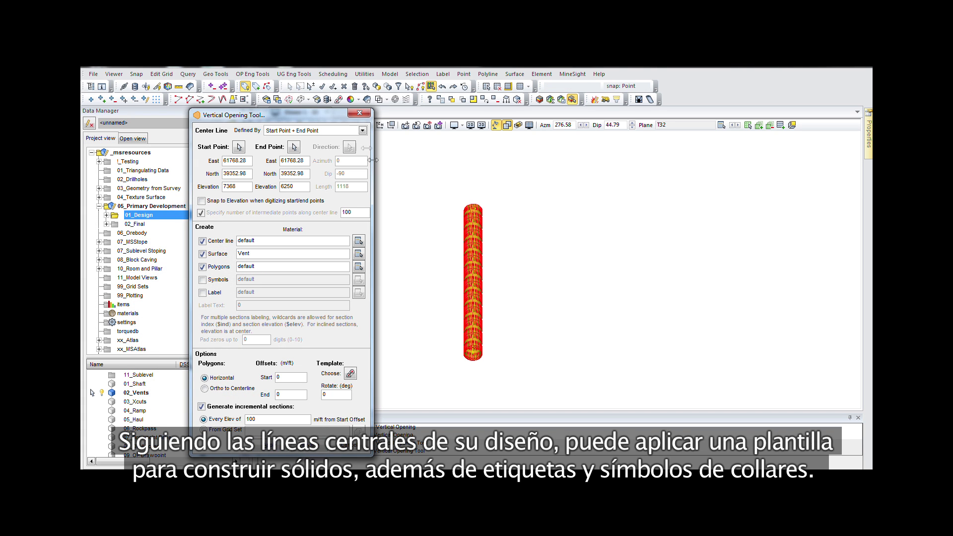
left_click(323, 87)
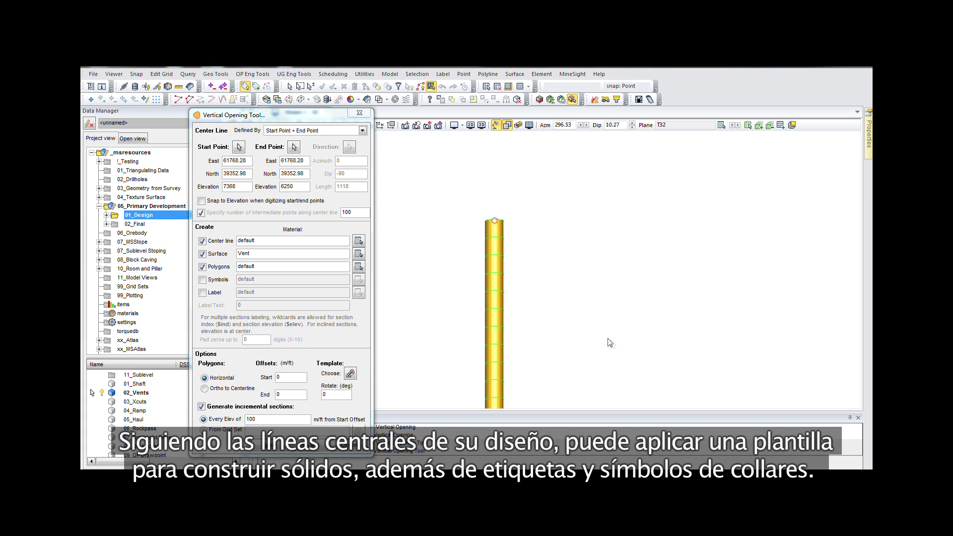
left_click_drag(610, 343, 503, 338)
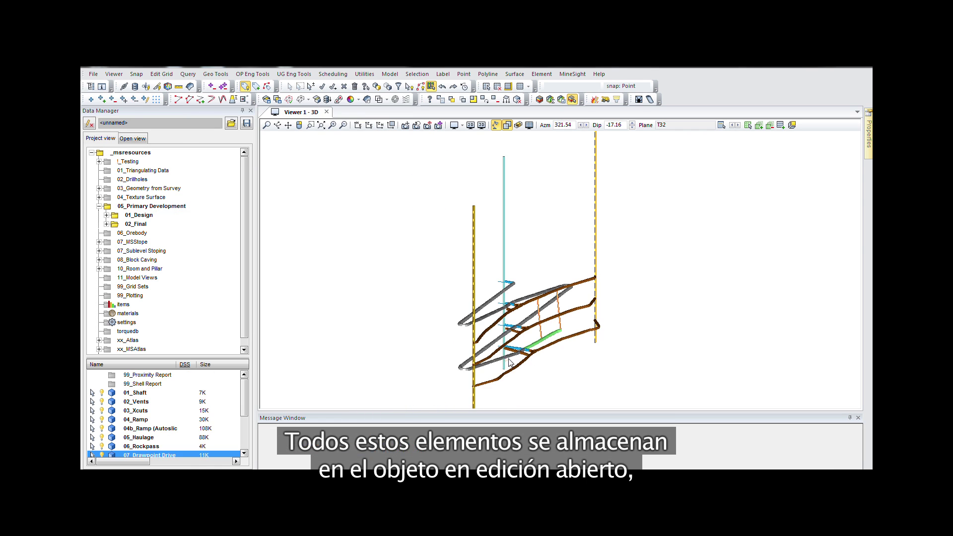
left_click_drag(512, 348, 453, 375)
scroll(452, 375, "up", 3)
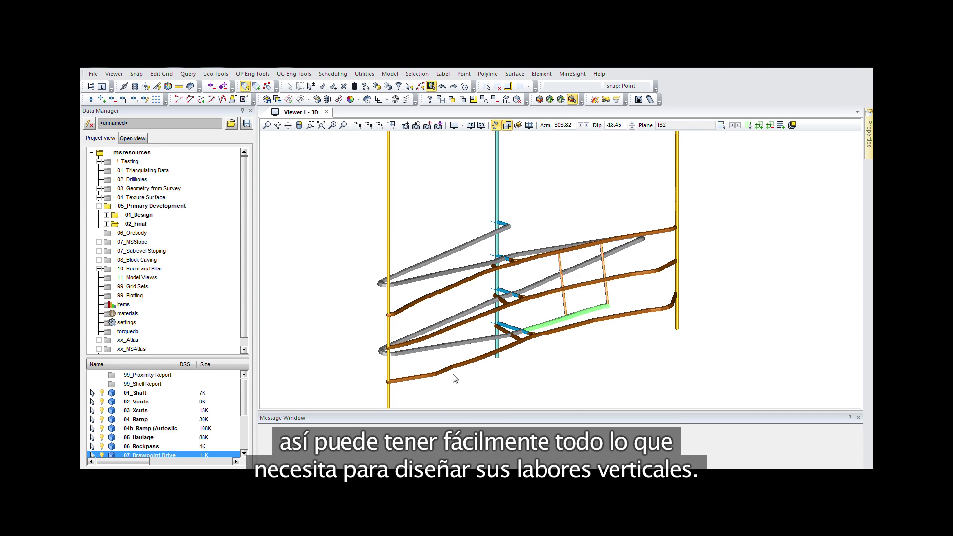
scroll(641, 308, "down", 5)
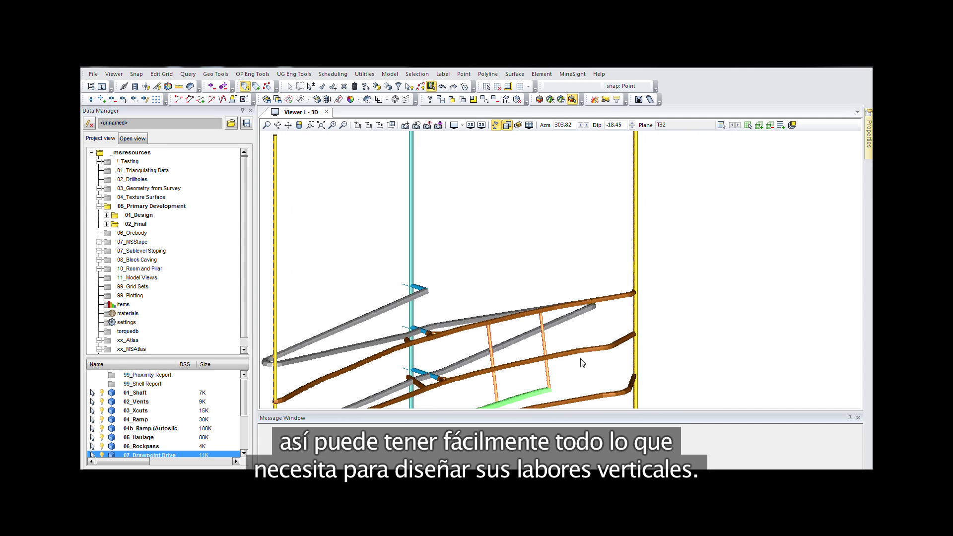
left_click_drag(520, 361, 430, 358)
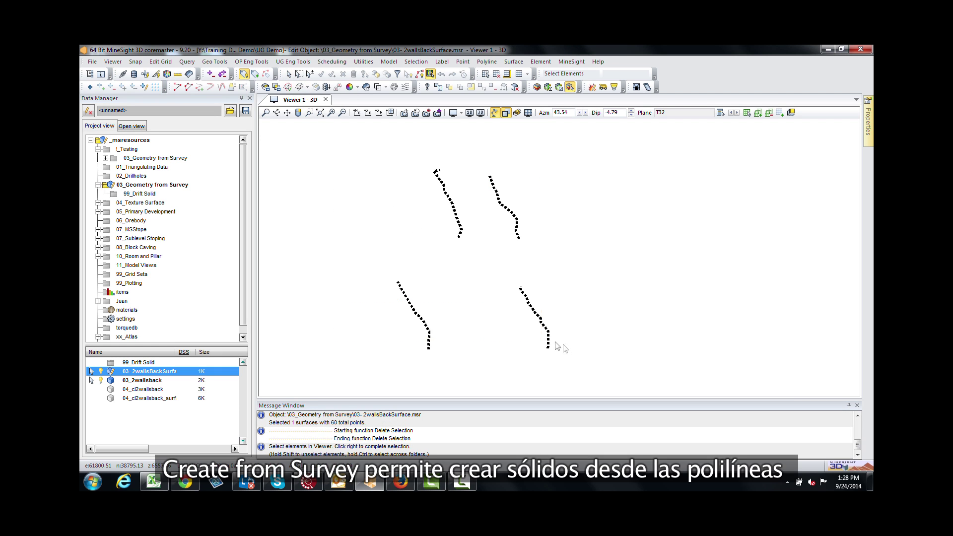
Join the four selected wall and back polylines into a drift solid with Connect 2 Walls and 2 Backs.
right_click(594, 270)
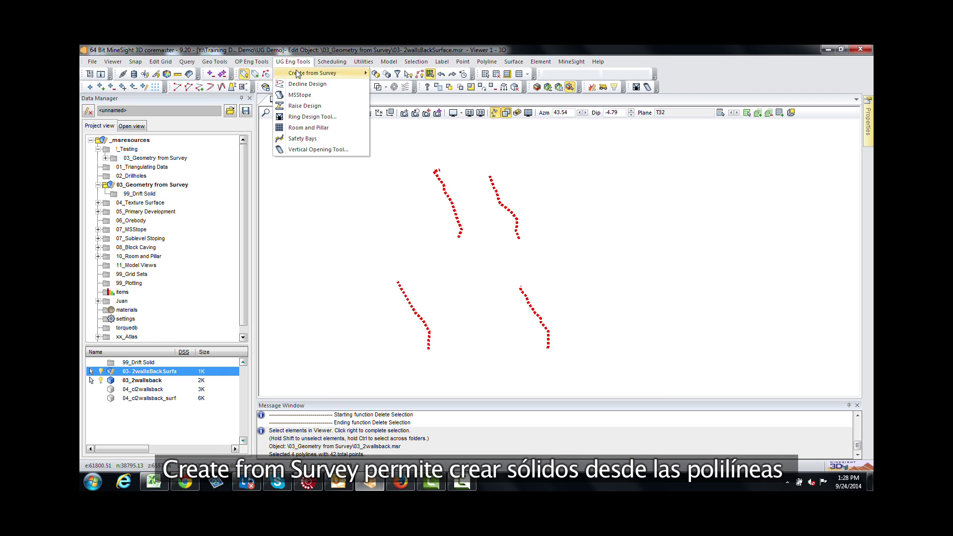
mouse_move(337, 75)
left_click(386, 74)
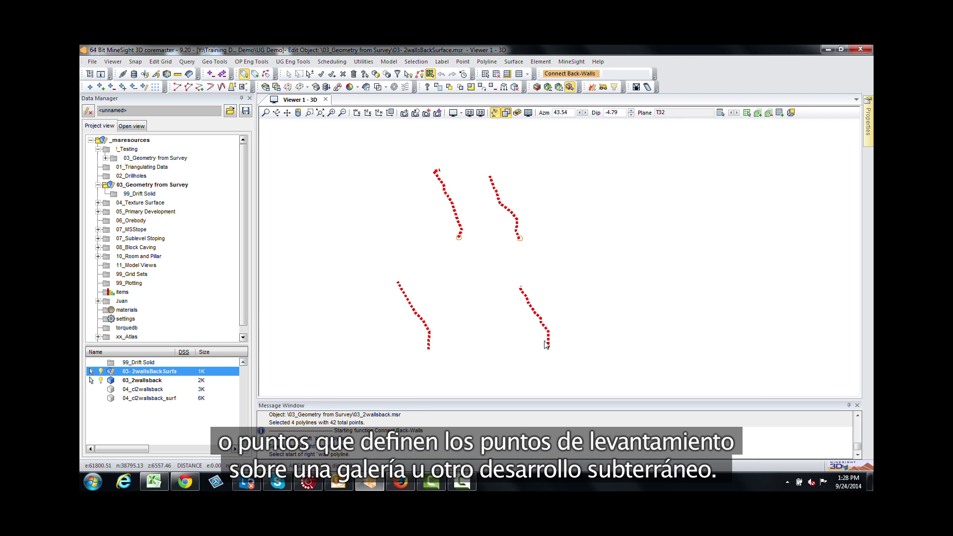
left_click(429, 350)
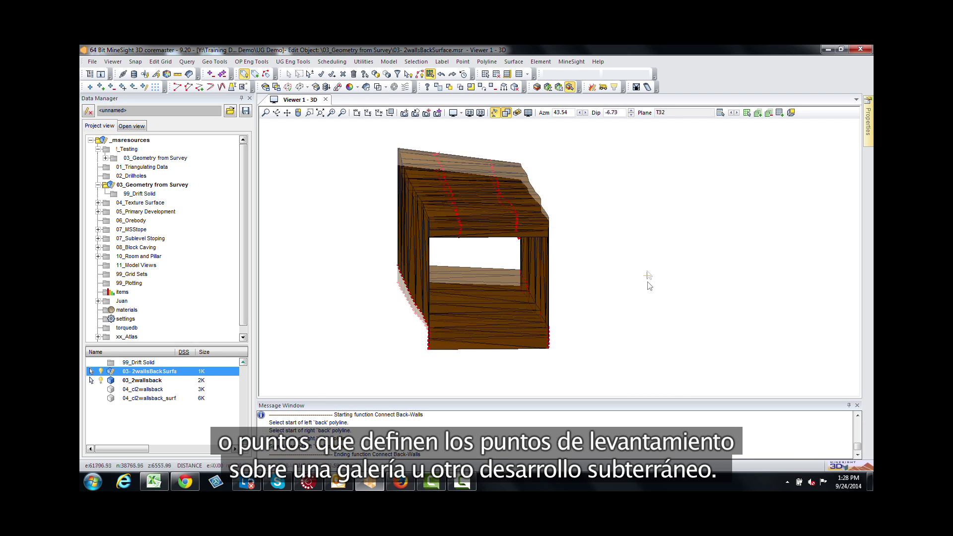
middle_click_drag(668, 271, 625, 283)
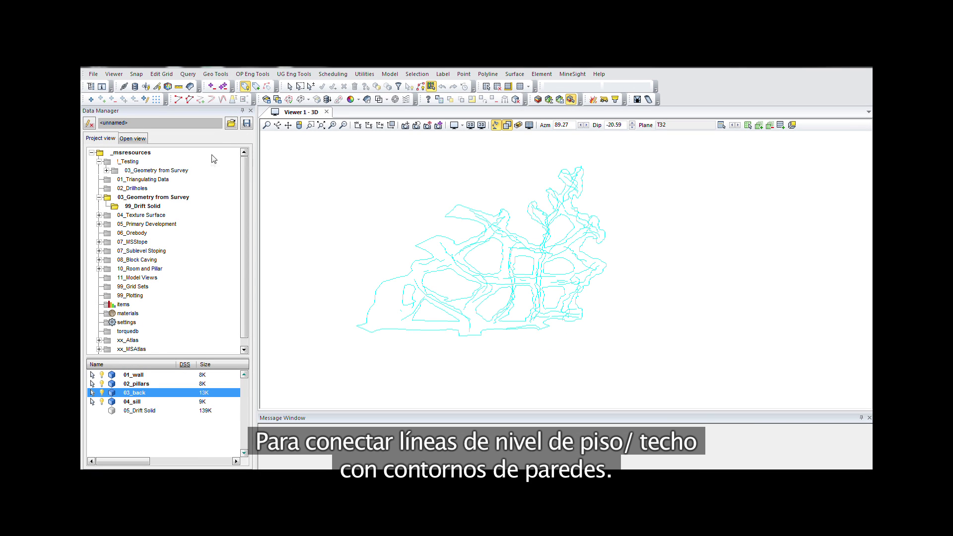
Open the Drift Solid Tool and assign 01_wall as the wall and the 02_pillars outlines.
mouse_move(296, 87)
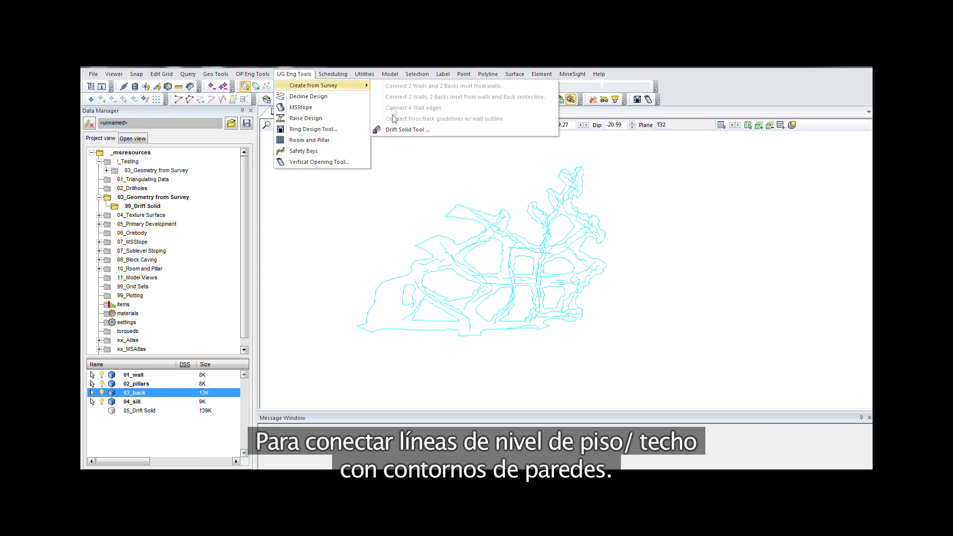
left_click(393, 130)
left_click(106, 384)
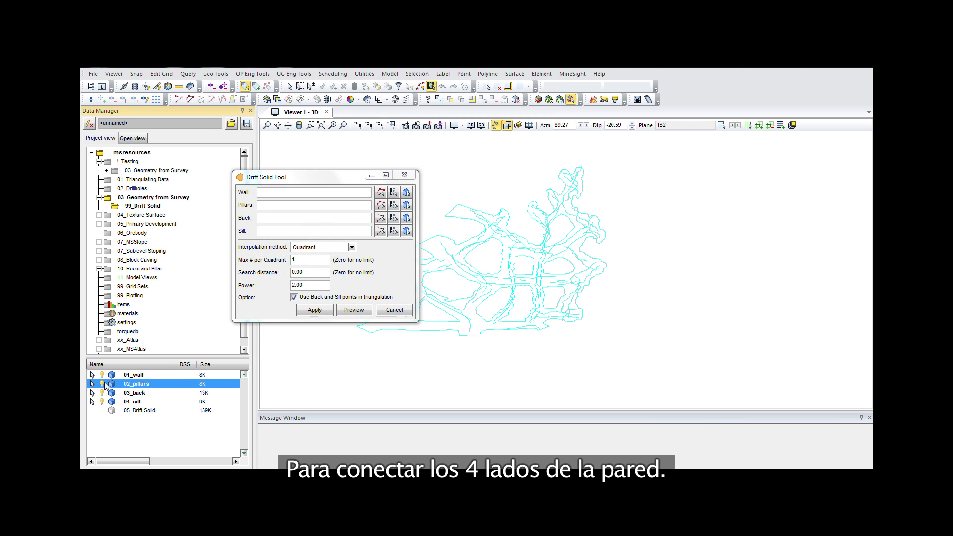
left_click(381, 192)
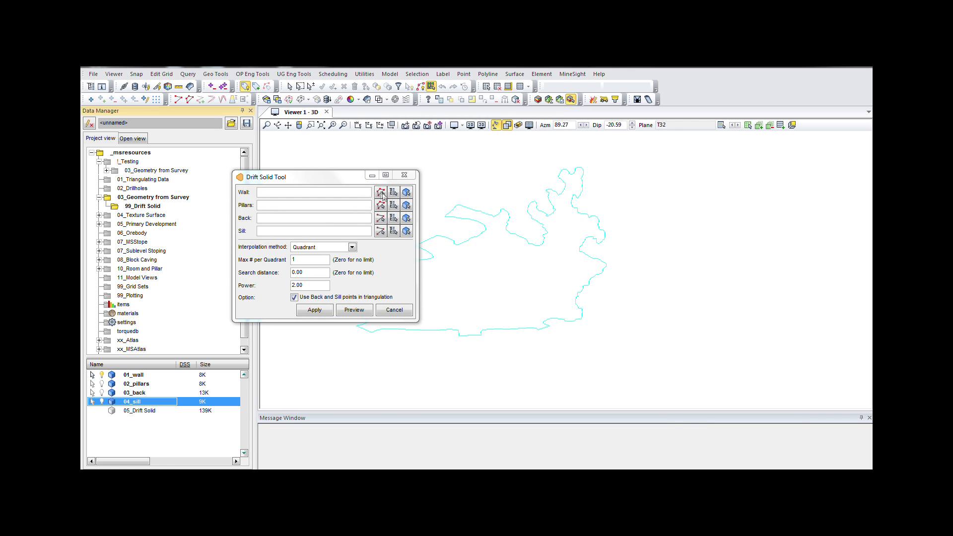
left_click(513, 246)
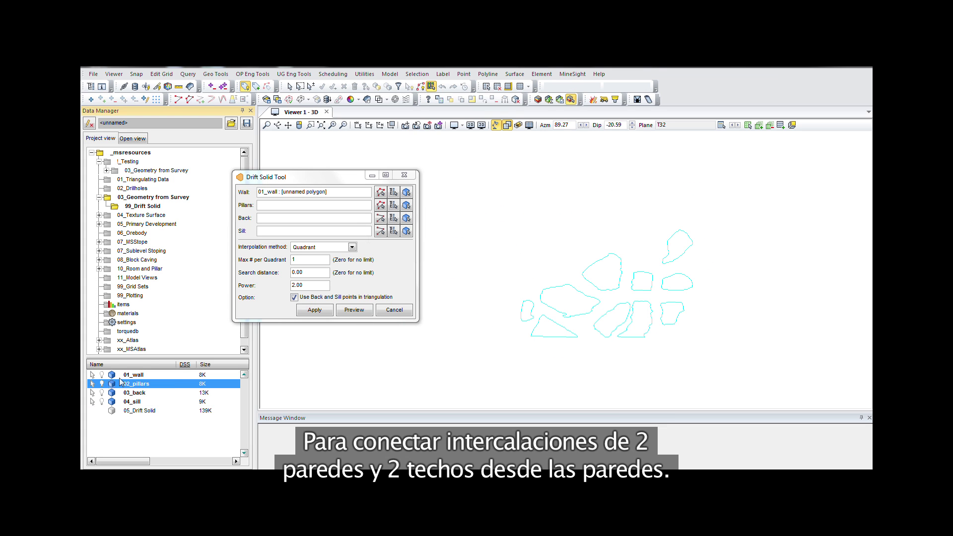
left_click(381, 204)
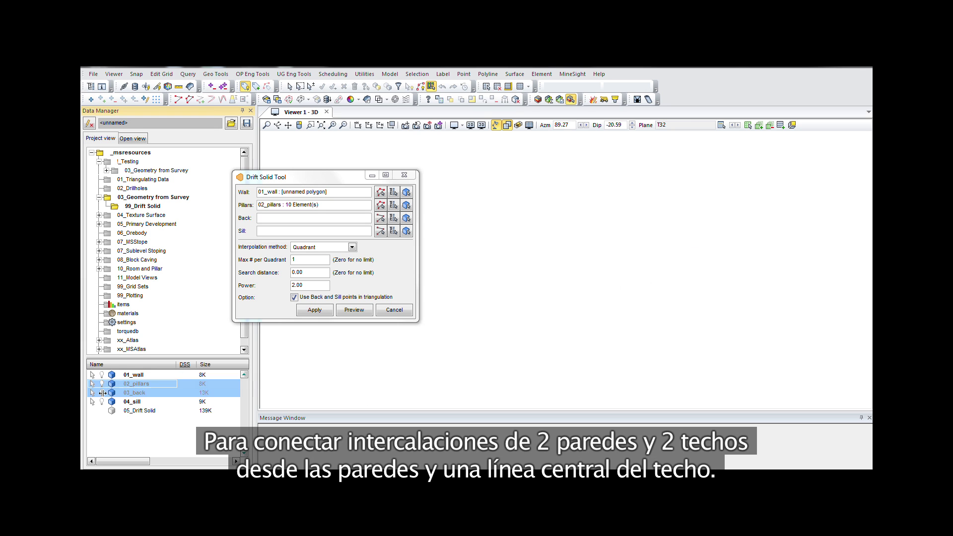
Box-select the 30 back polylines and the sill polylines, then preview the drift solid.
left_click(381, 219)
left_click_drag(480, 162, 765, 358)
right_click(770, 345)
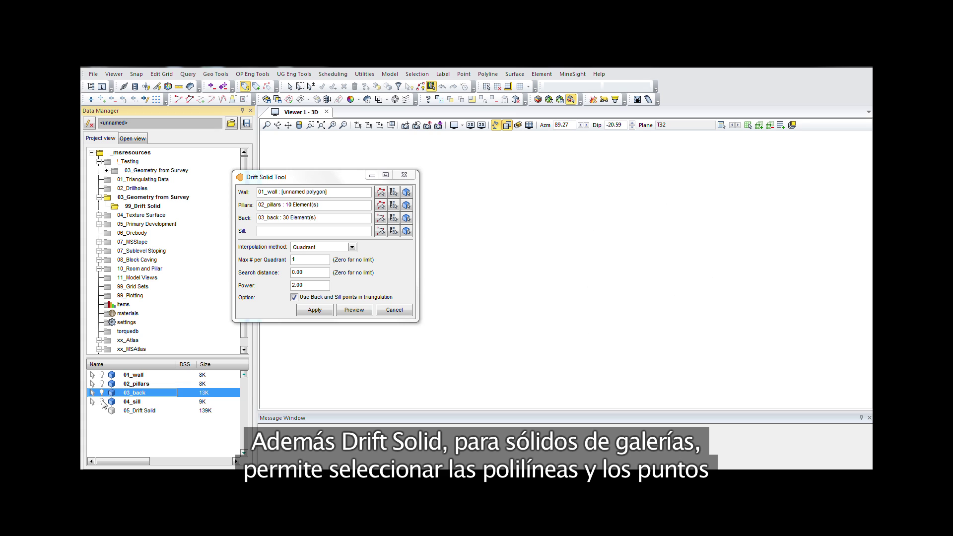
left_click(381, 231)
left_click_drag(454, 150, 684, 310)
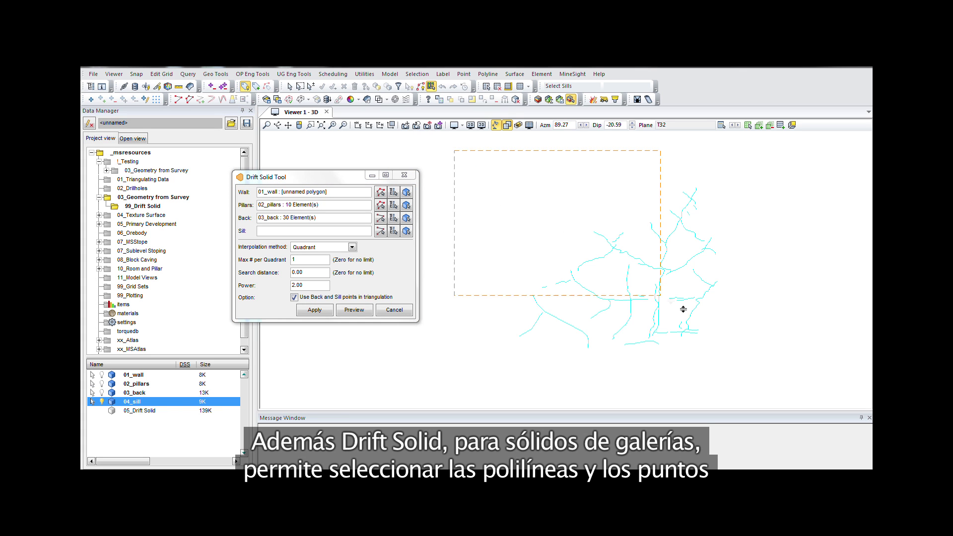
left_click(364, 308)
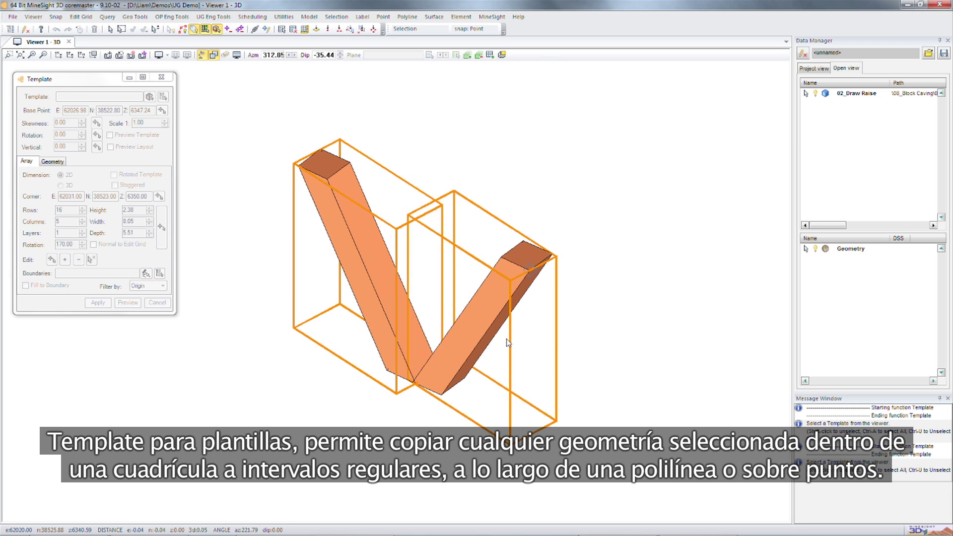
Copy the two draw-raise surfaces into a 16-row by 5-column array and save the copies.
right_click(505, 339)
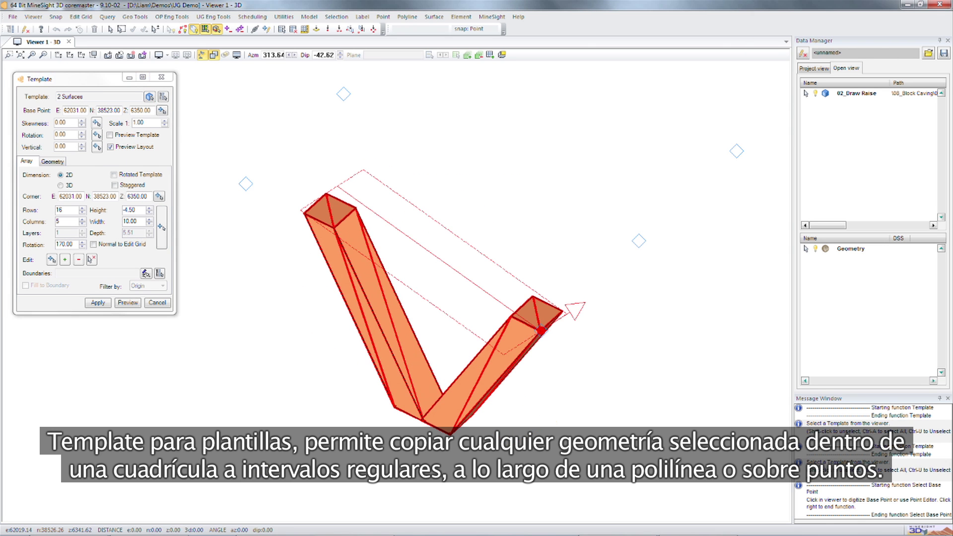
scroll(375, 347, "down", 5)
left_click(128, 303)
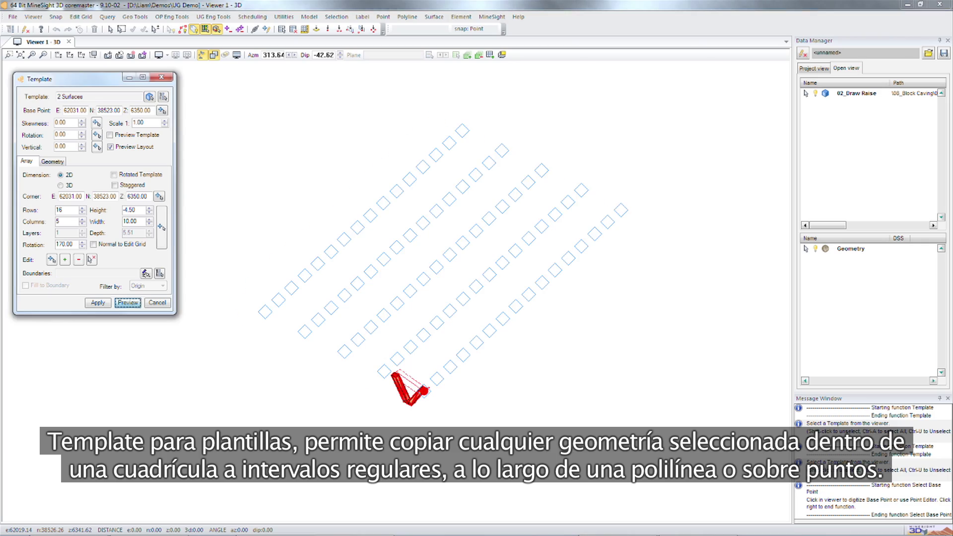
middle_click_drag(377, 343, 353, 378)
scroll(342, 380, "up", 4)
left_click(98, 303)
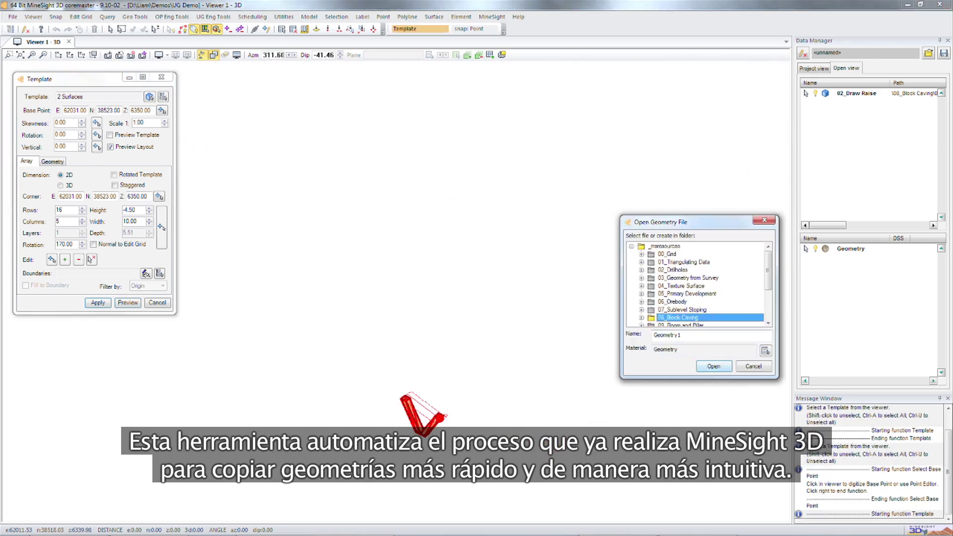
left_click(714, 366)
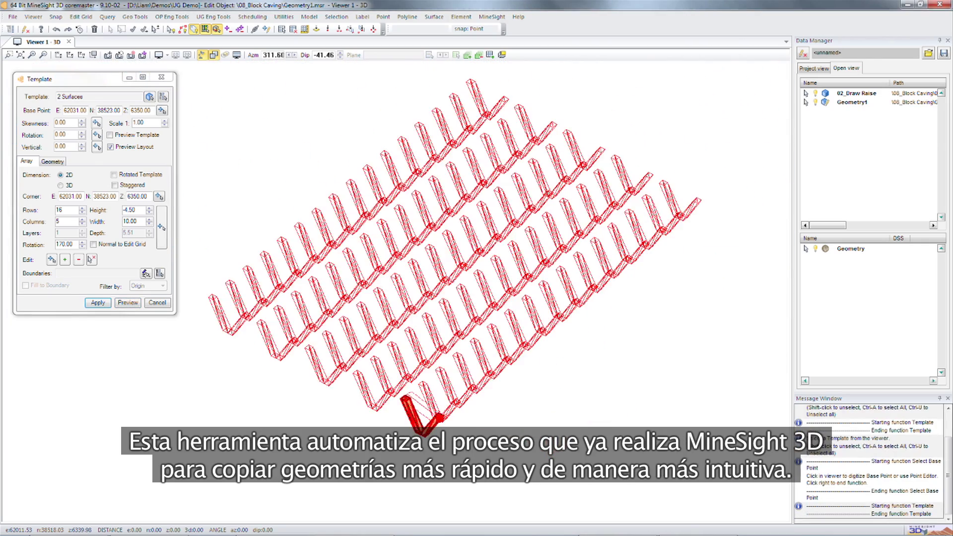
mouse_move(420, 415)
middle_mouse_down()
mouse_move(388, 394)
mouse_move(407, 412)
middle_mouse_up()
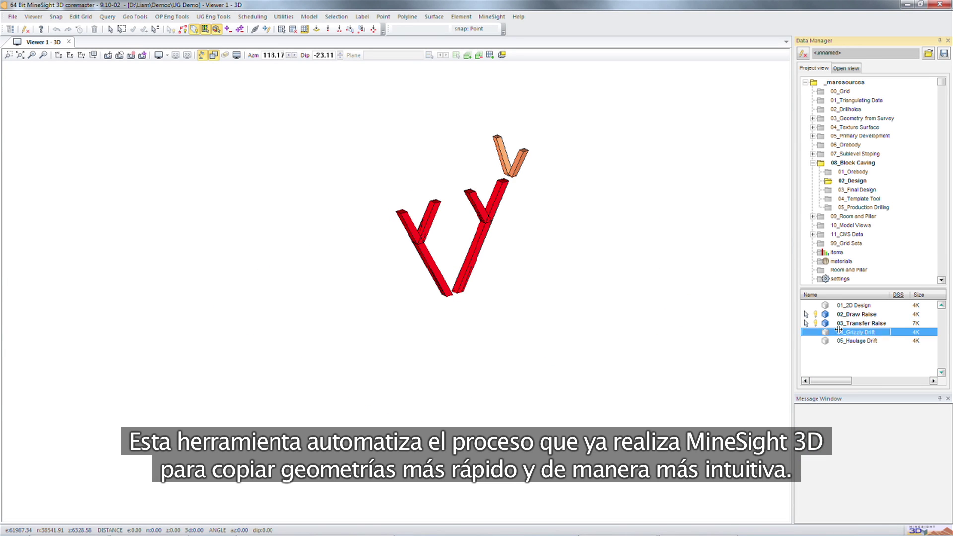
Open the grizzly and haulage drifts, then load the 03_Final Design folder.
double_click(839, 331)
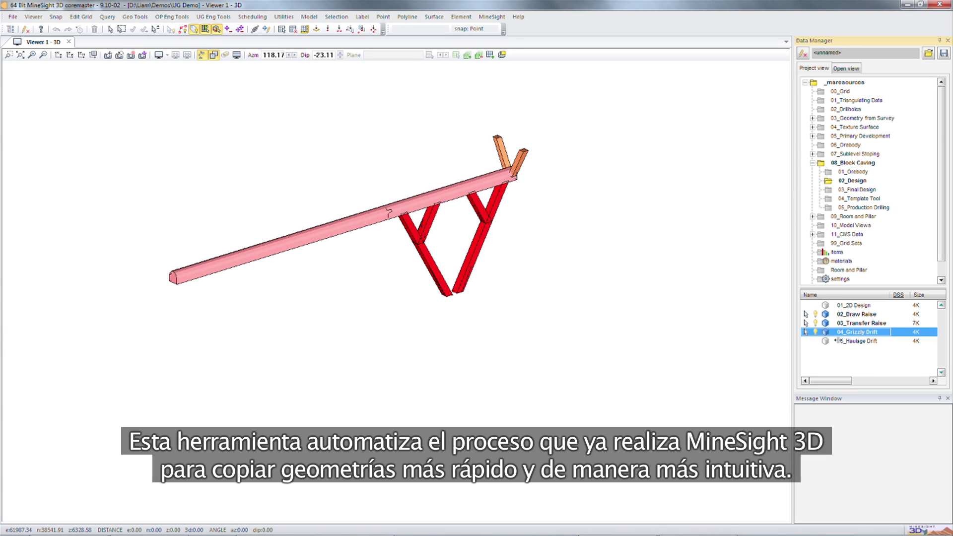
double_click(839, 341)
middle_click_drag(422, 365, 463, 353)
right_click(851, 189)
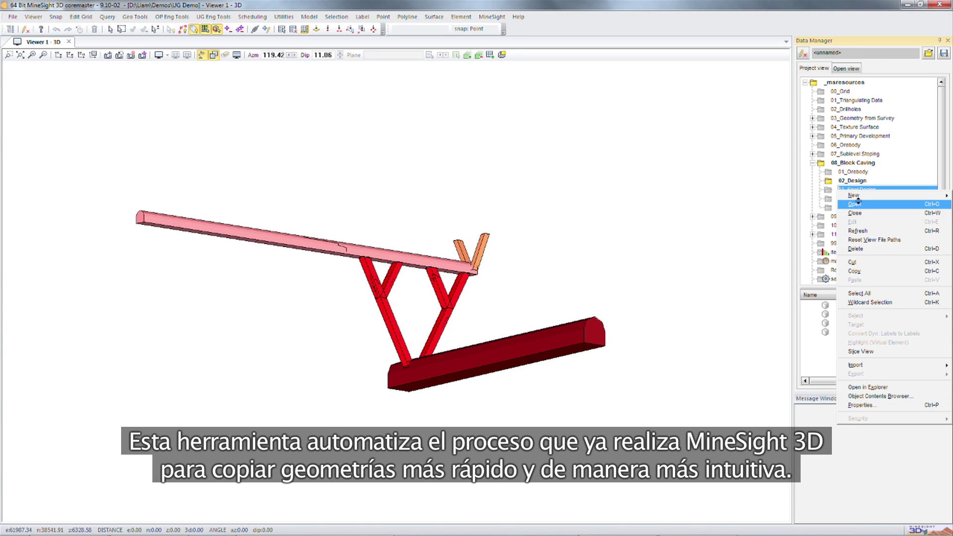
left_click(856, 203)
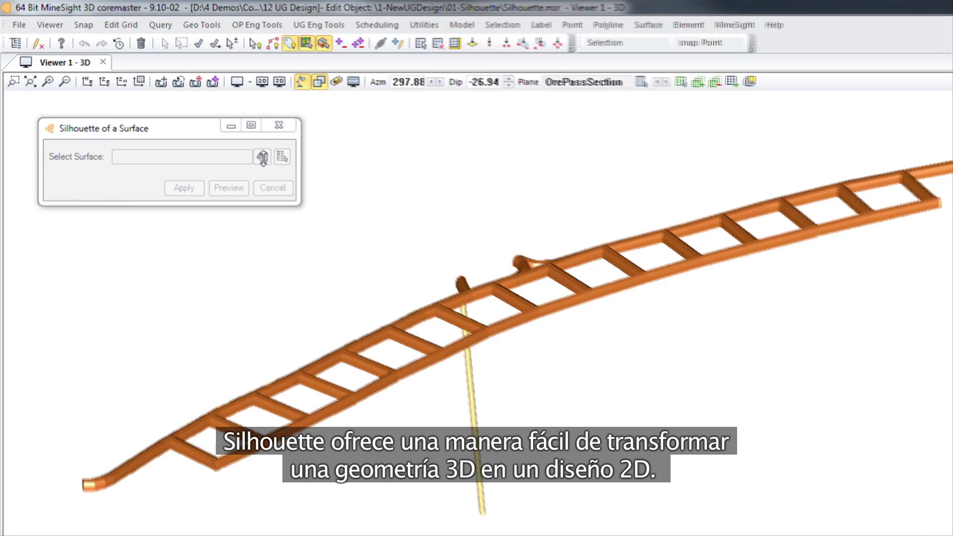
Preview and create a flat 2D silhouette outline of the level drift.
left_click(256, 221)
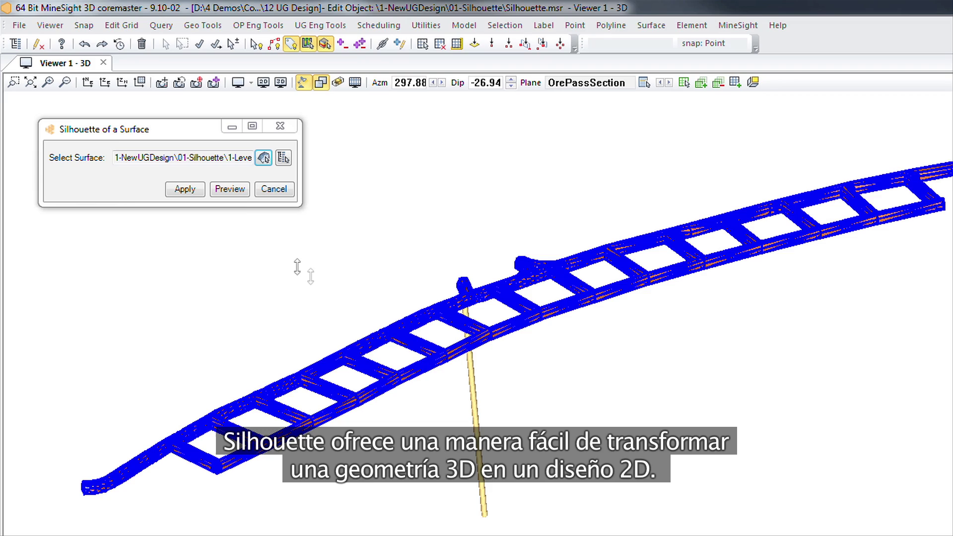
left_click(230, 189)
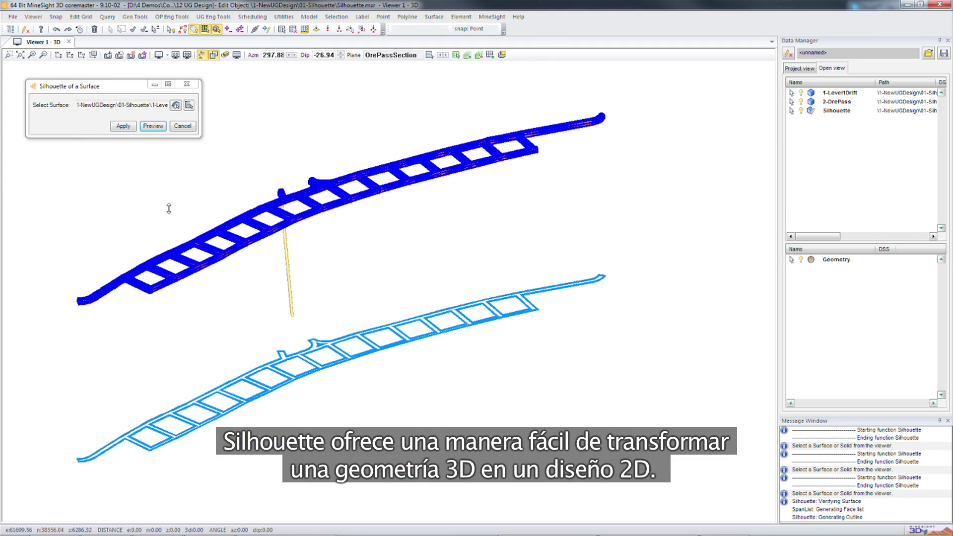
middle_click_drag(169, 208, 253, 183)
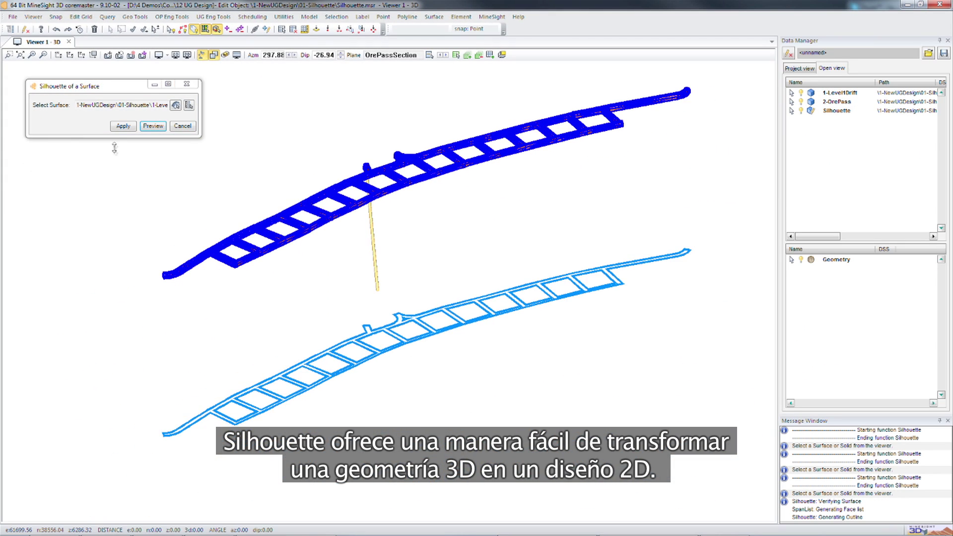
left_click(118, 127)
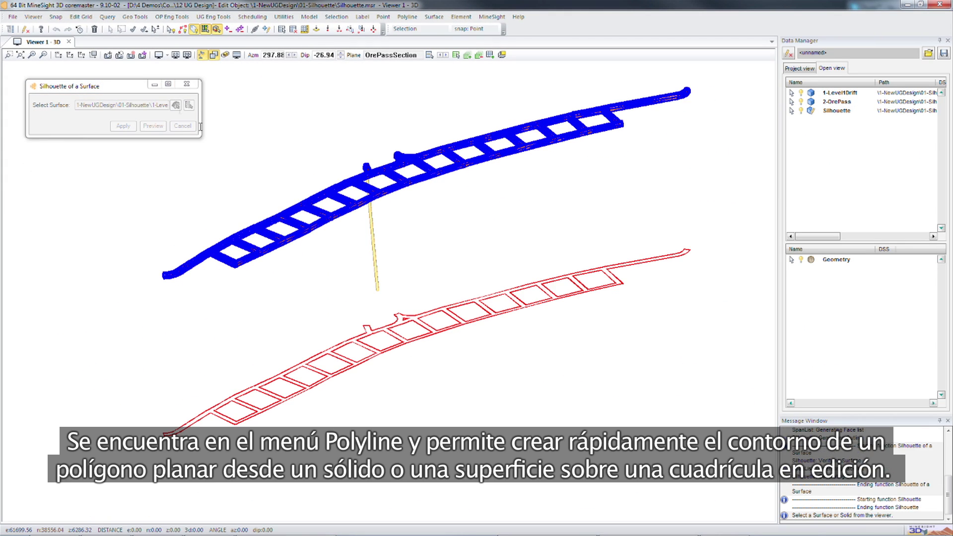
Create the ore pass silhouette and keep both new outlines with Save Selection.
left_click(370, 239)
left_click(137, 125)
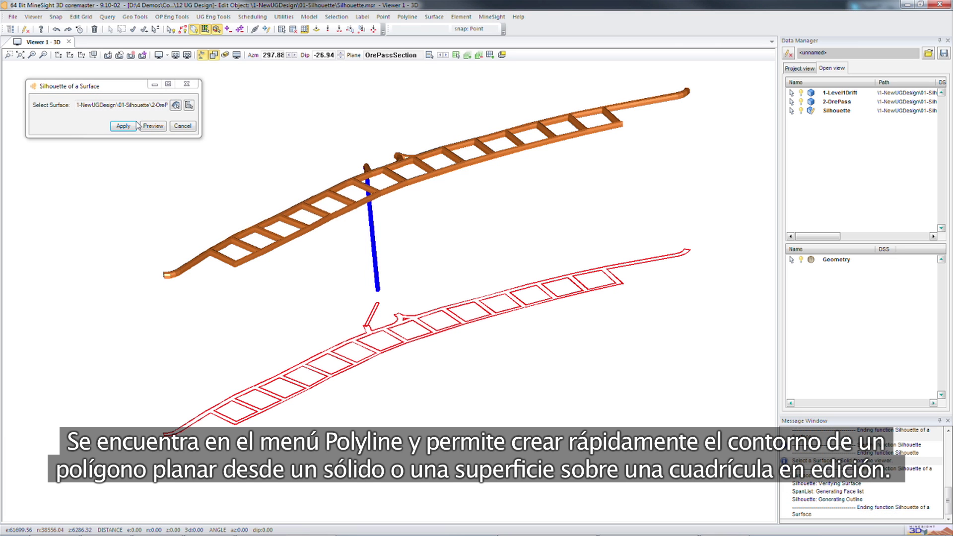
left_click(187, 84)
right_click(250, 142)
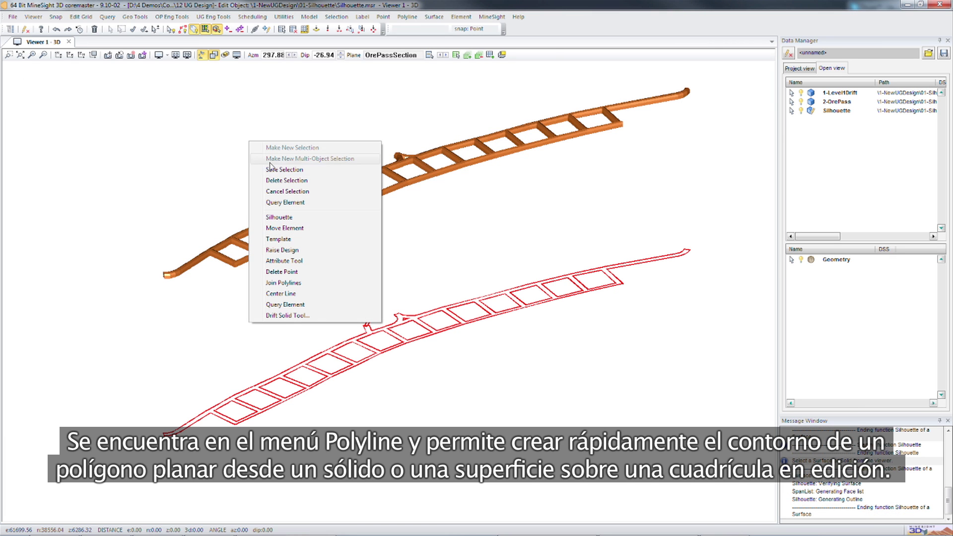
left_click(276, 171)
left_click_drag(276, 313, 306, 310)
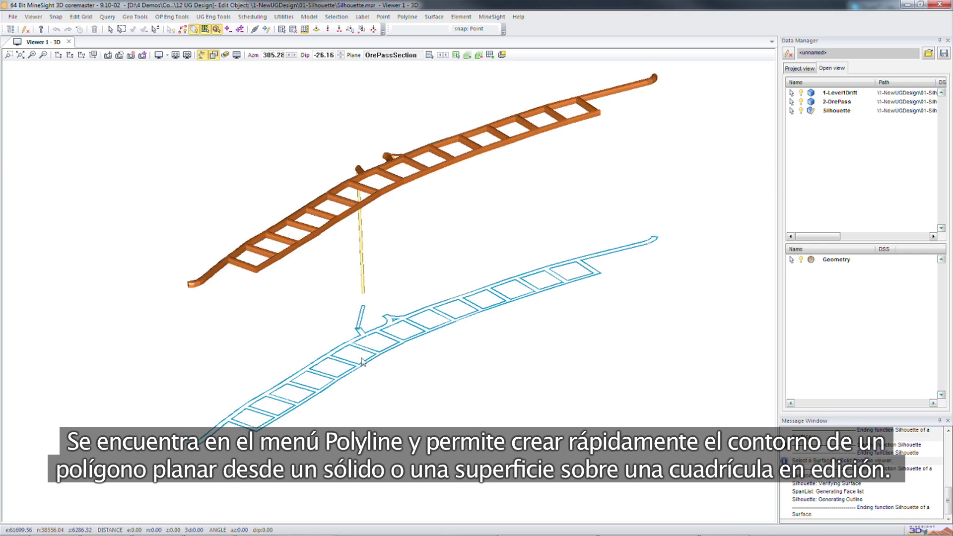
scroll(362, 360, "up", 4)
middle_click_drag(366, 342, 293, 257)
left_click_drag(293, 257, 383, 286)
left_click_drag(382, 285, 347, 278)
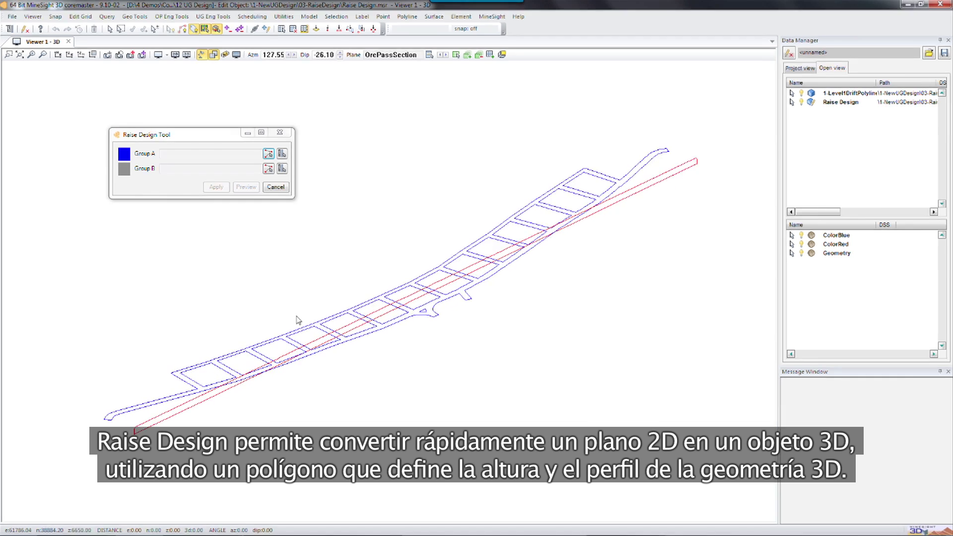
Use the profile polygon as Group A and the 16 level outlines as Group B.
right_click(200, 247)
left_click(295, 91)
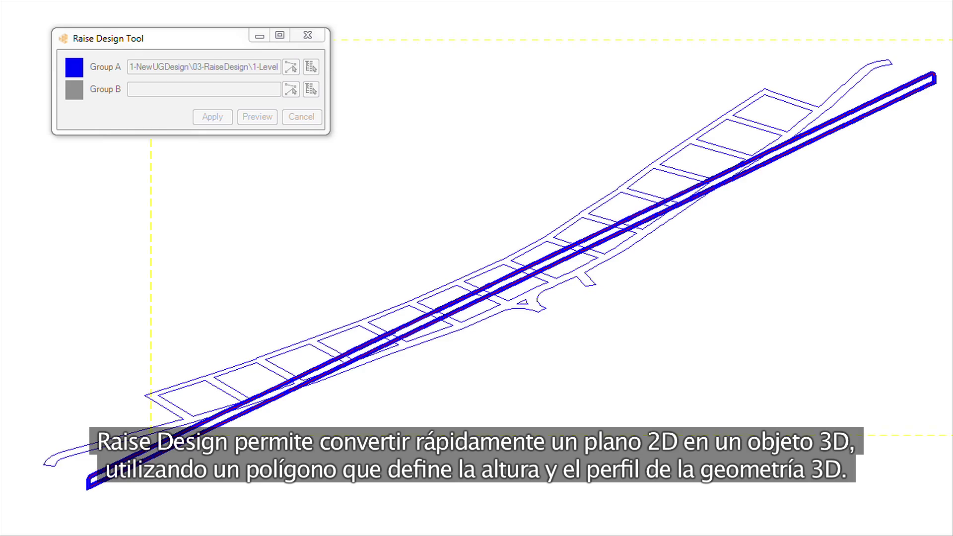
left_click_drag(151, 435, 32, 498)
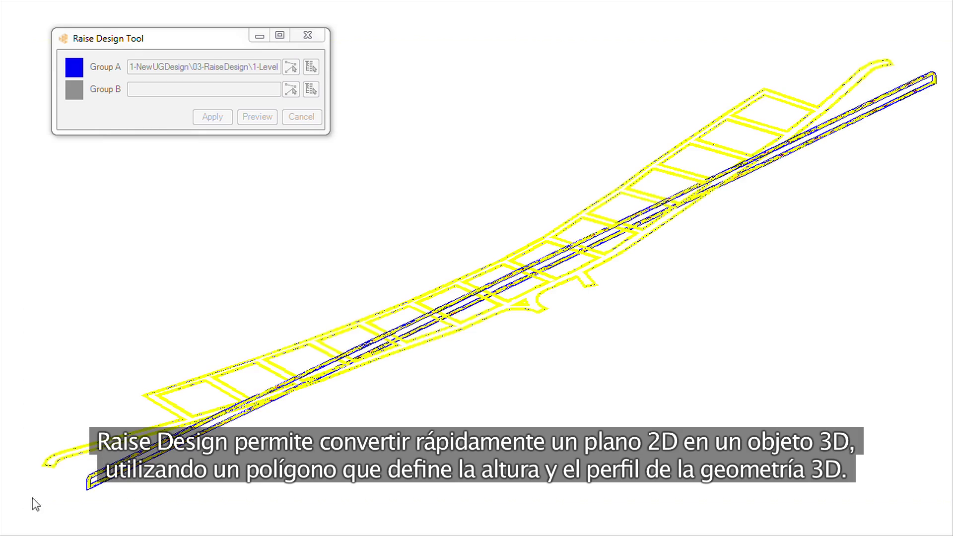
right_click(181, 303)
Preview and apply the 3D solid, then deselect it to view the whole ladder-shaped result.
left_click(258, 117)
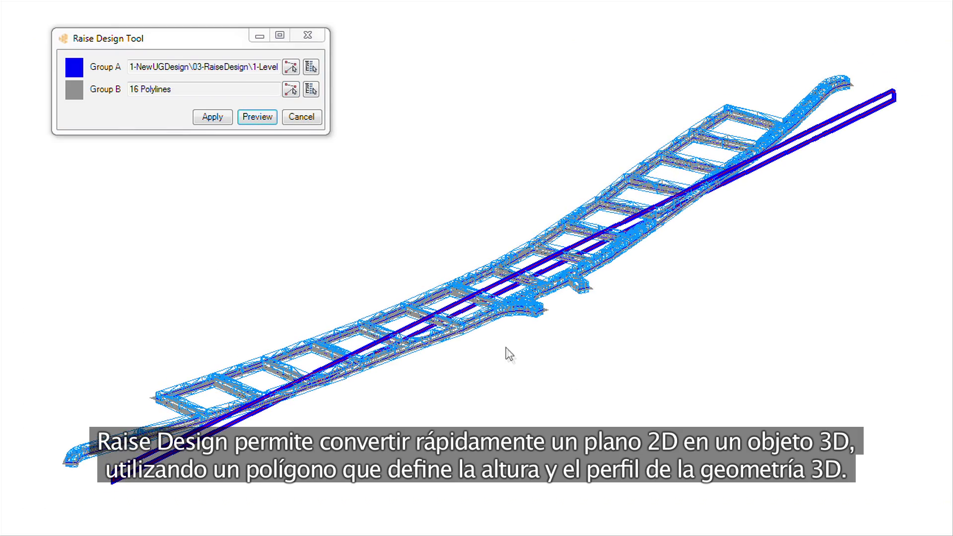
scroll(507, 352, "up", 5)
middle_click_drag(610, 201, 340, 210)
left_click(215, 117)
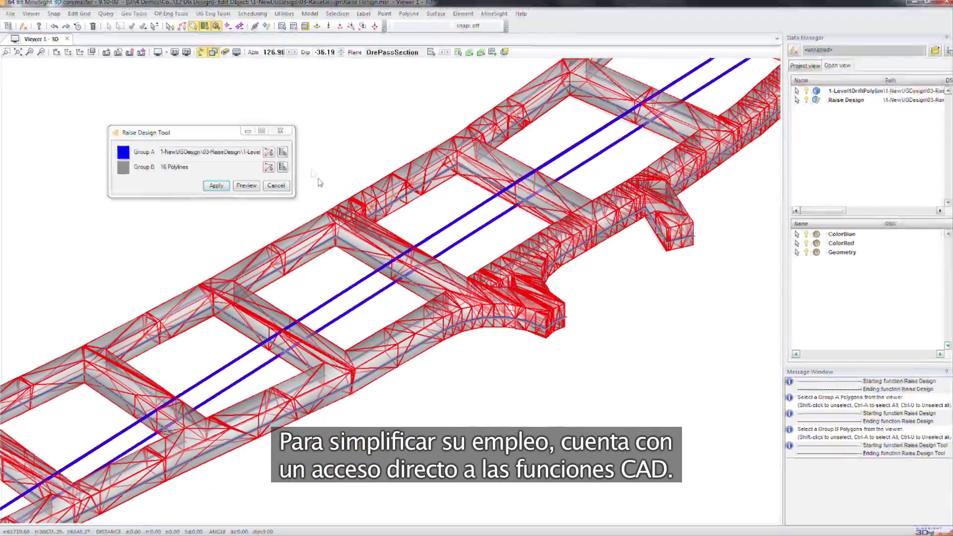
middle_click_drag(249, 160, 272, 174)
right_click(273, 174)
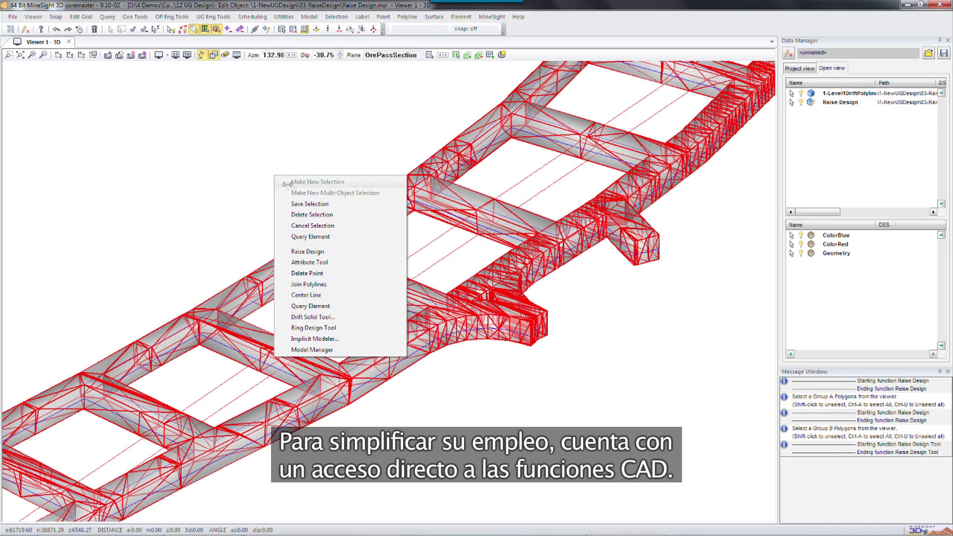
left_click(301, 204)
middle_click_drag(327, 238, 397, 259)
scroll(606, 225, "down", 5)
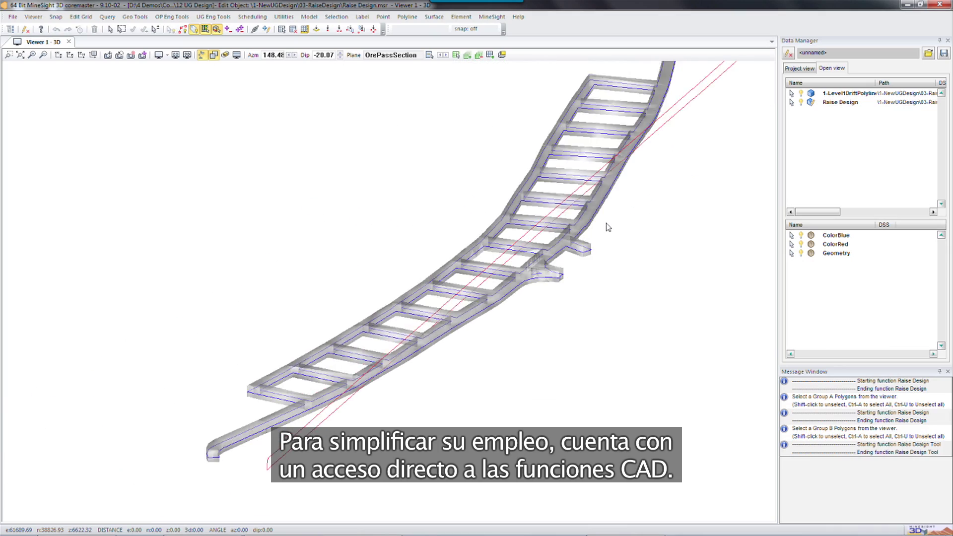
middle_click_drag(606, 225, 571, 233)
scroll(396, 305, "up", 5)
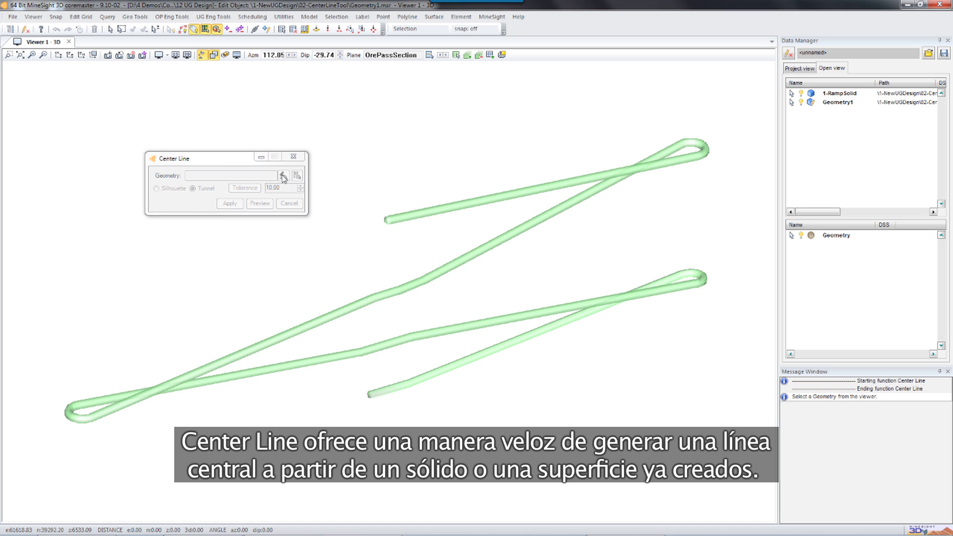
Extract the ramp solid's center line and save it as Geometry1.
left_click(423, 218)
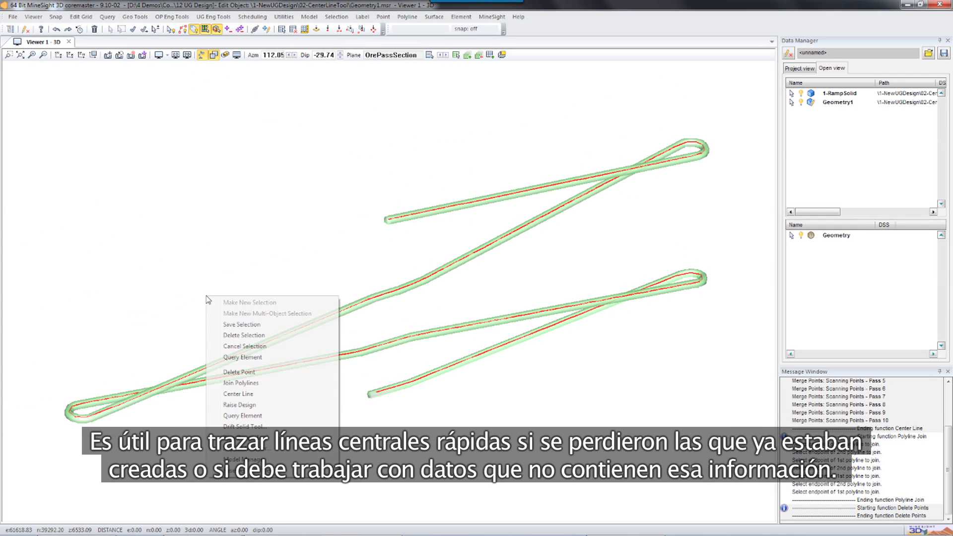
left_click(235, 322)
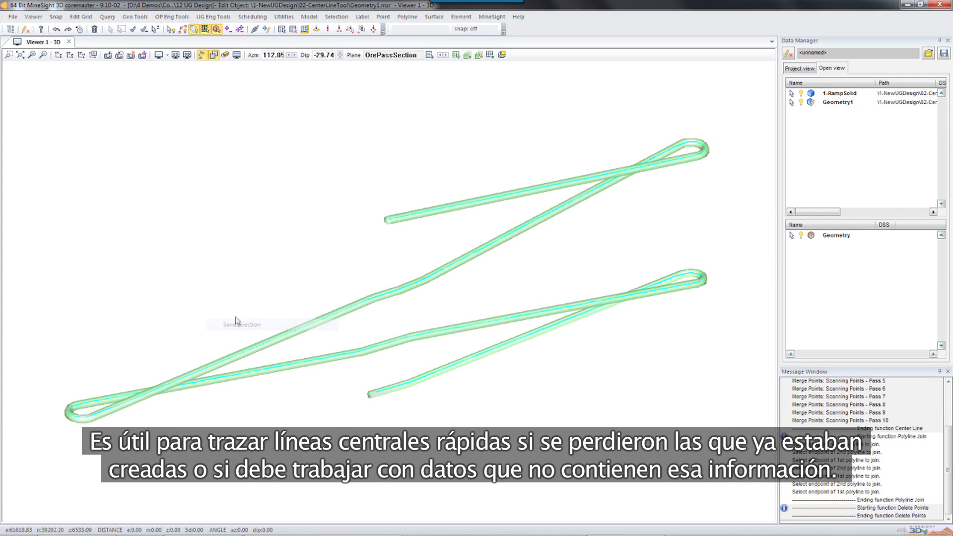
left_click(834, 103)
Zoom and orbit around the ramp loop and tunnel crossing to check the center line inside the tube.
scroll(616, 244, "up", 5)
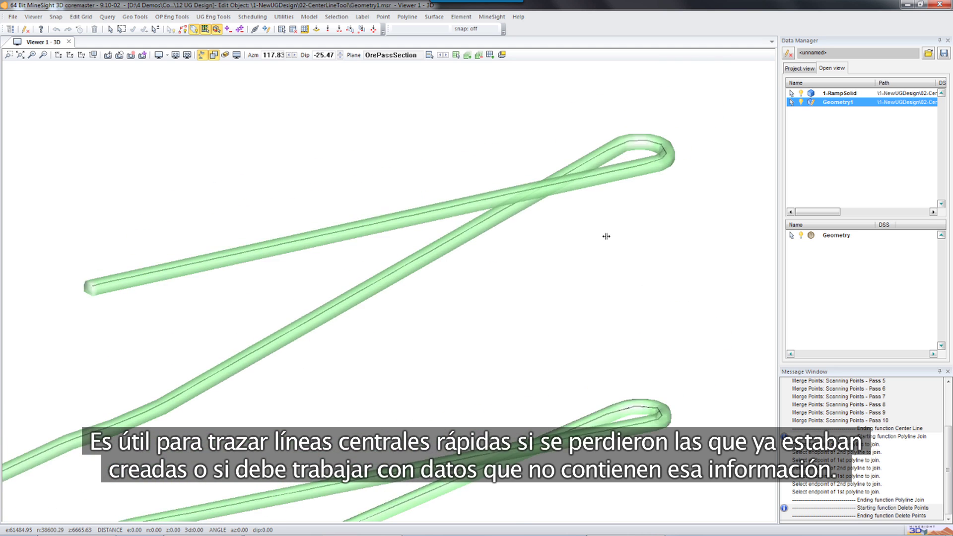
left_click_drag(583, 247, 642, 158)
middle_click_drag(642, 158, 543, 275)
scroll(494, 266, "up", 3)
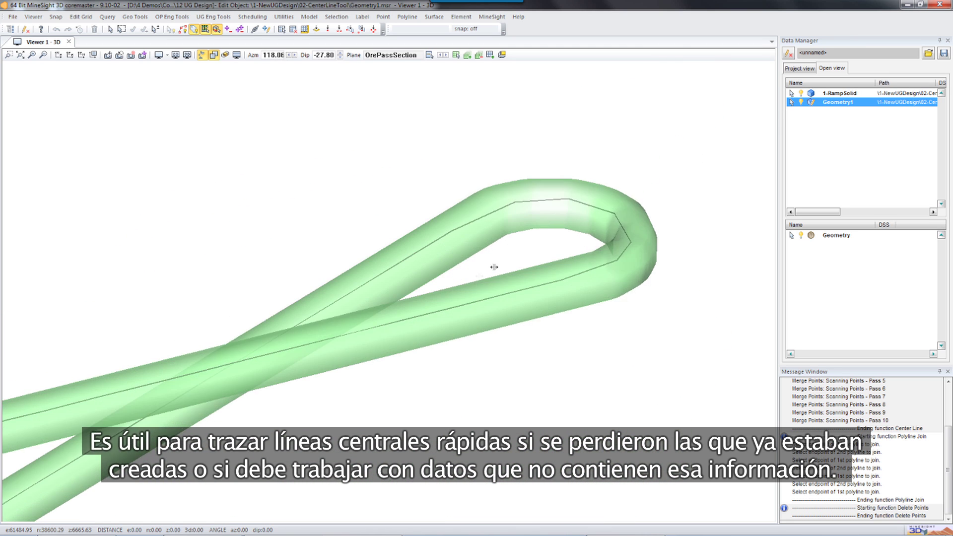
left_click_drag(493, 266, 481, 294)
middle_click_drag(347, 367, 534, 288)
left_click_drag(534, 288, 420, 293)
scroll(420, 293, "down", 6)
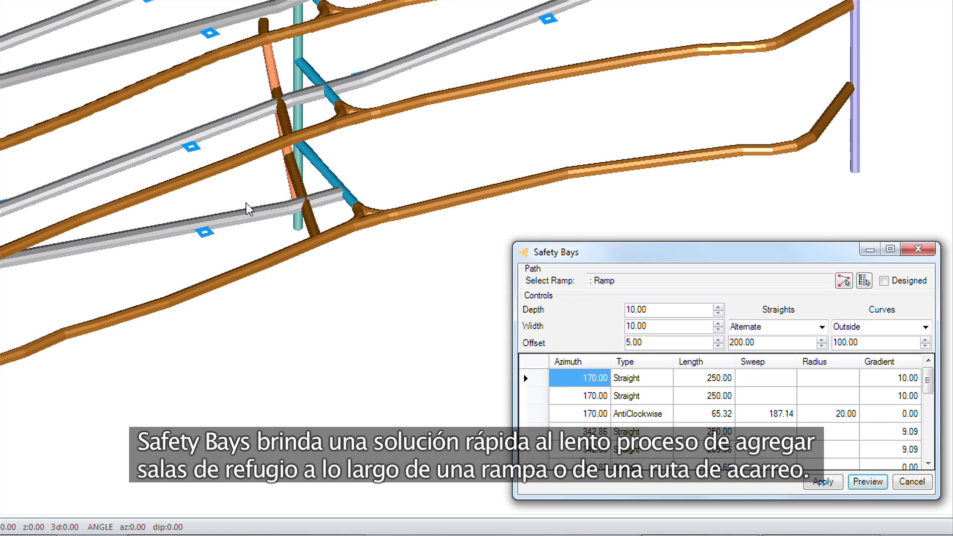
Hide the 05_Haulage drifts to review the new ramp safety bays, then save the bay selection.
scroll(246, 203, "up", 5)
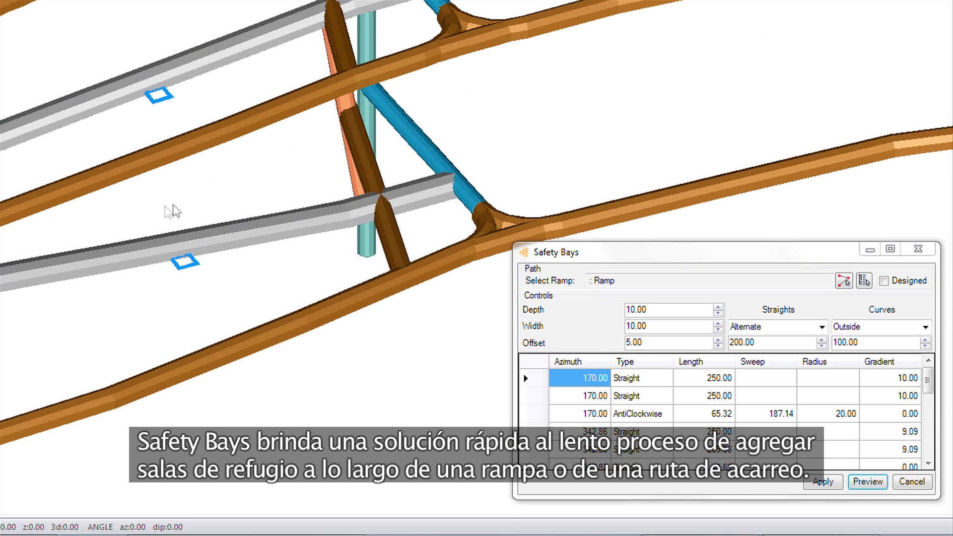
middle_click_drag(62, 231, 403, 120)
mouse_move(492, 170)
middle_mouse_down()
mouse_move(464, 183)
mouse_move(485, 178)
middle_mouse_up()
left_click(816, 138)
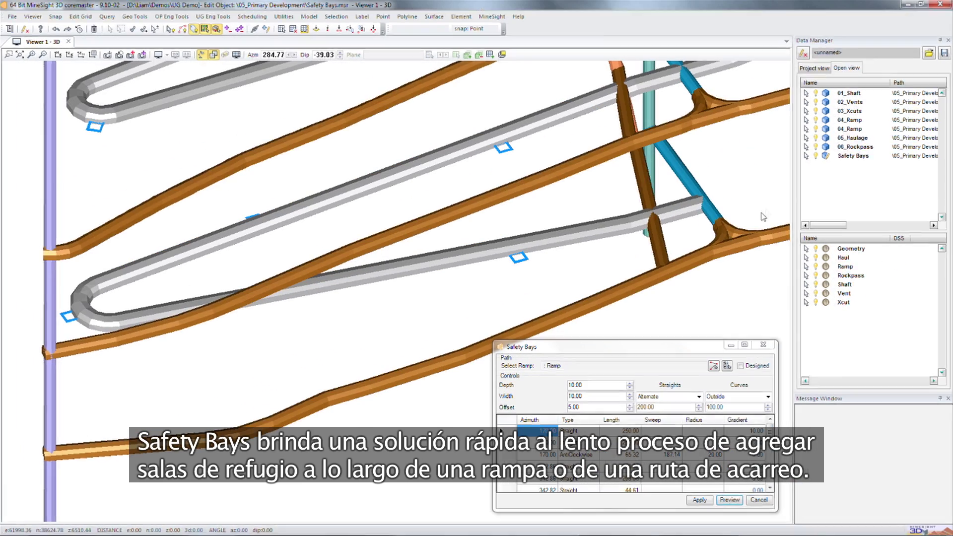
scroll(691, 228, "down", 4)
middle_click_drag(690, 228, 466, 308)
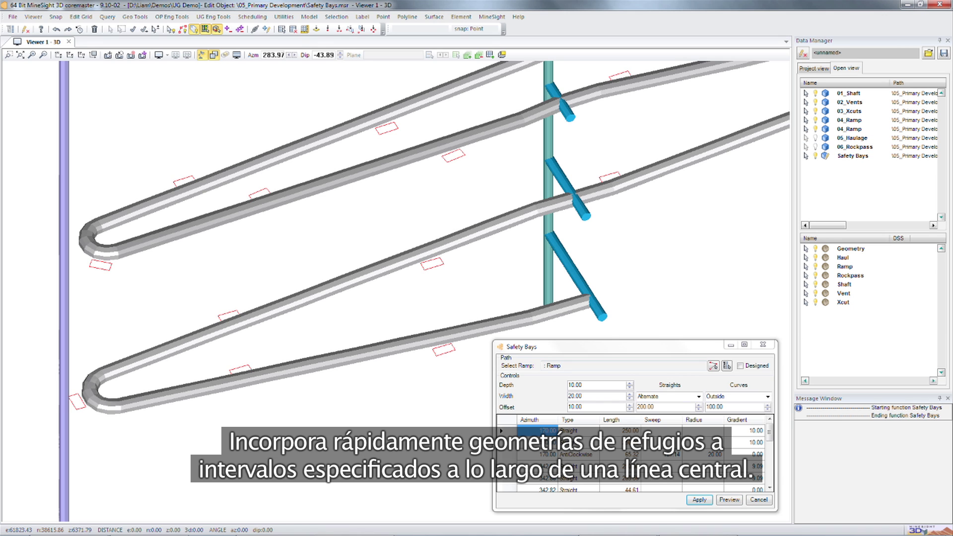
right_click(630, 292)
left_click(665, 322)
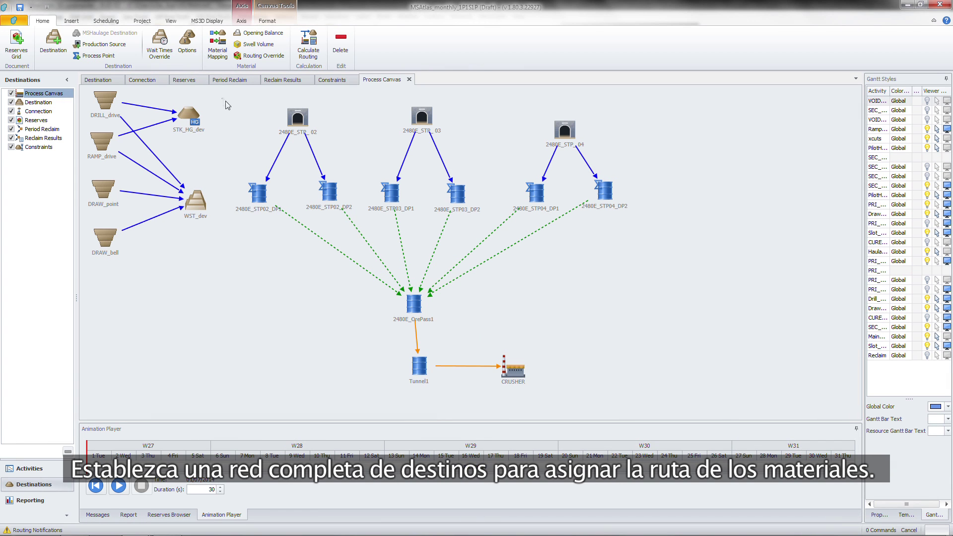
Shift the stope–ore pass–crusher network right, reposition STK_HG_dev and WST_dev, then play the schedule animation.
left_click_drag(226, 101, 684, 400)
left_click_drag(427, 120, 603, 122)
left_click(363, 250)
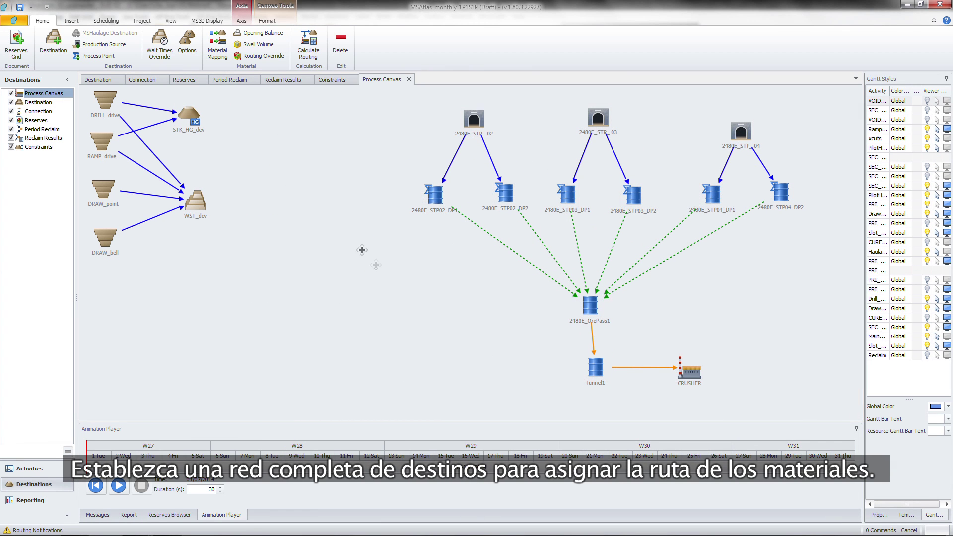
left_click_drag(188, 113, 319, 125)
left_click_drag(199, 204, 321, 204)
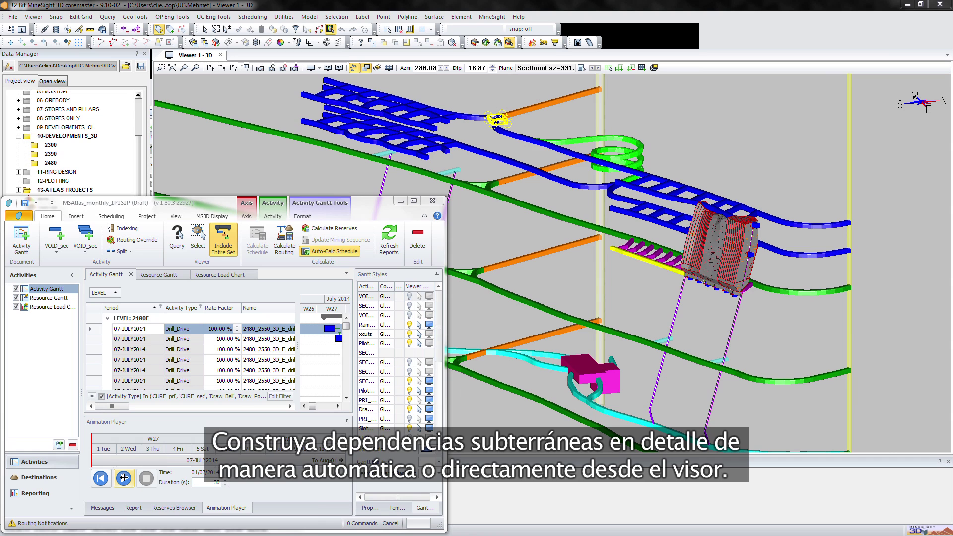
left_click(124, 479)
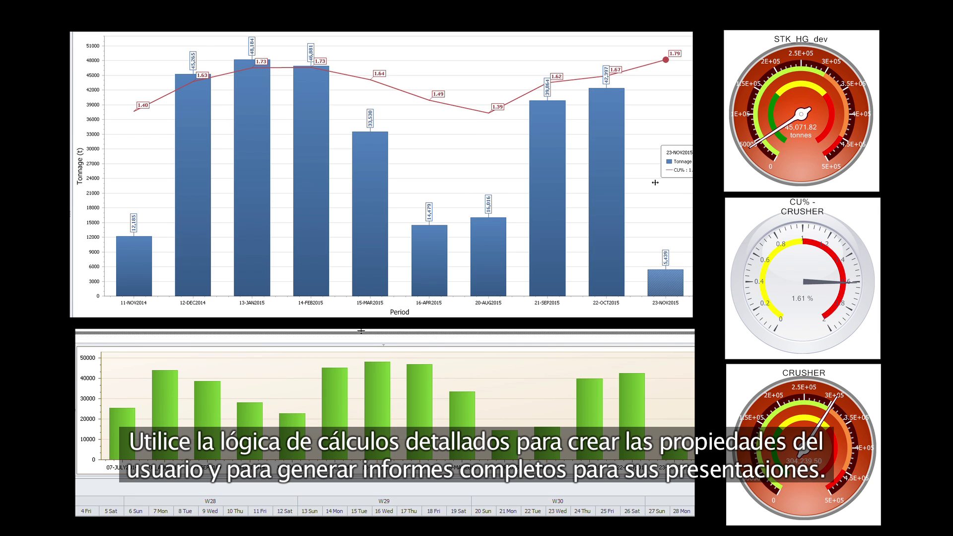
Lower the splitter above the green bar chart to give the chart more height.
left_click_drag(361, 344, 361, 331)
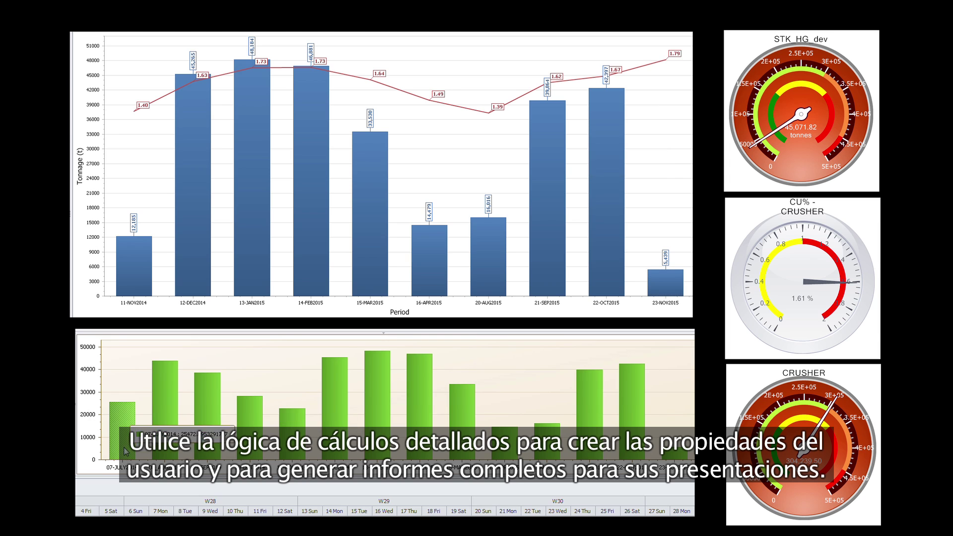